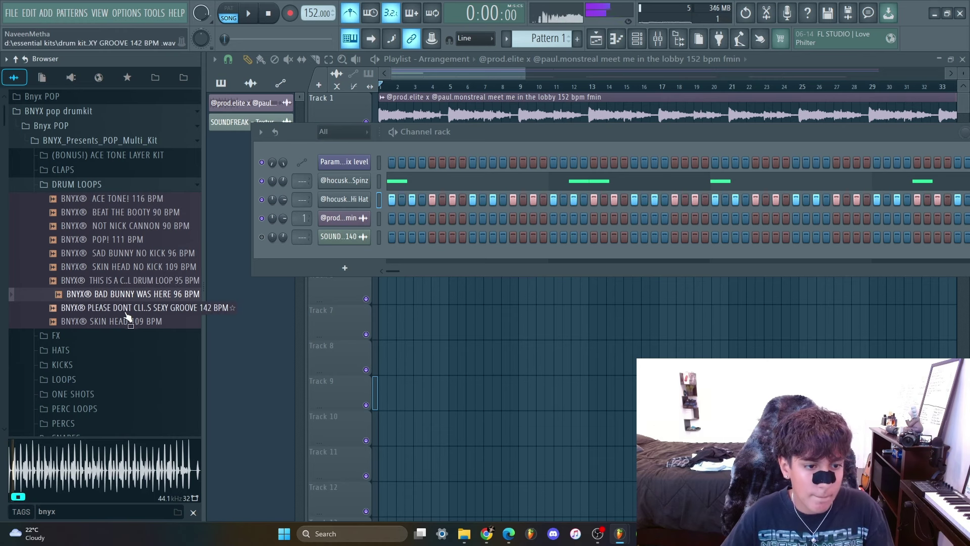
Audition several BNYX loops in the DRUM LOOPS folder, then close the folder.
{"action": "left_click", "coordinate": [130, 320]}
{"action": "left_click", "coordinate": [125, 303]}
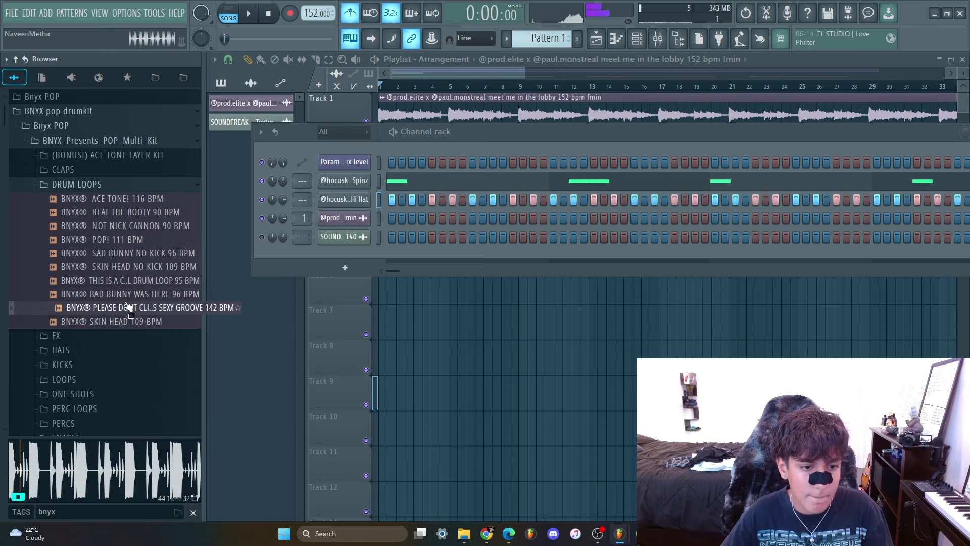
{"action": "left_click", "coordinate": [124, 279]}
{"action": "left_click", "coordinate": [121, 267]}
{"action": "left_click", "coordinate": [118, 252]}
{"action": "left_click", "coordinate": [116, 239]}
{"action": "left_click", "coordinate": [105, 186]}
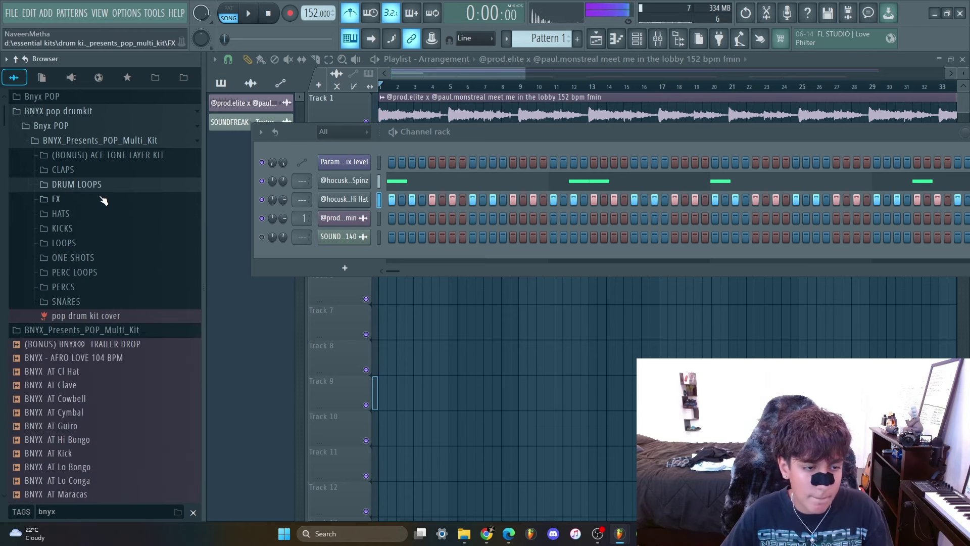
Open the FX folder and audition the numbered POP FX! samples, including 1, 3, 4, 6 and 7.
{"action": "left_click", "coordinate": [56, 199]}
{"action": "left_click", "coordinate": [69, 227]}
{"action": "left_click", "coordinate": [100, 256]}
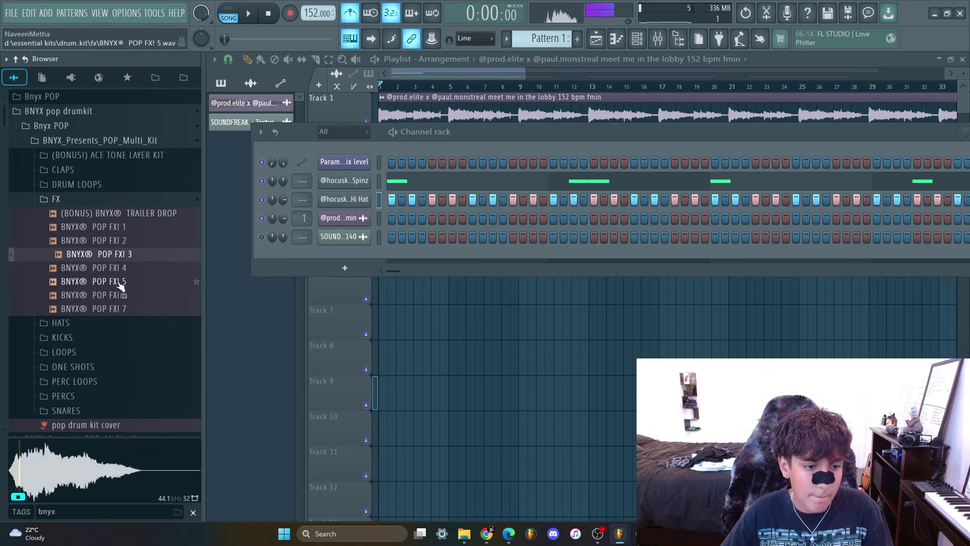
{"action": "left_click", "coordinate": [120, 296]}
{"action": "left_click", "coordinate": [121, 307]}
{"action": "key", "text": "space"}
{"action": "key", "text": "space"}
{"action": "left_click", "coordinate": [120, 298]}
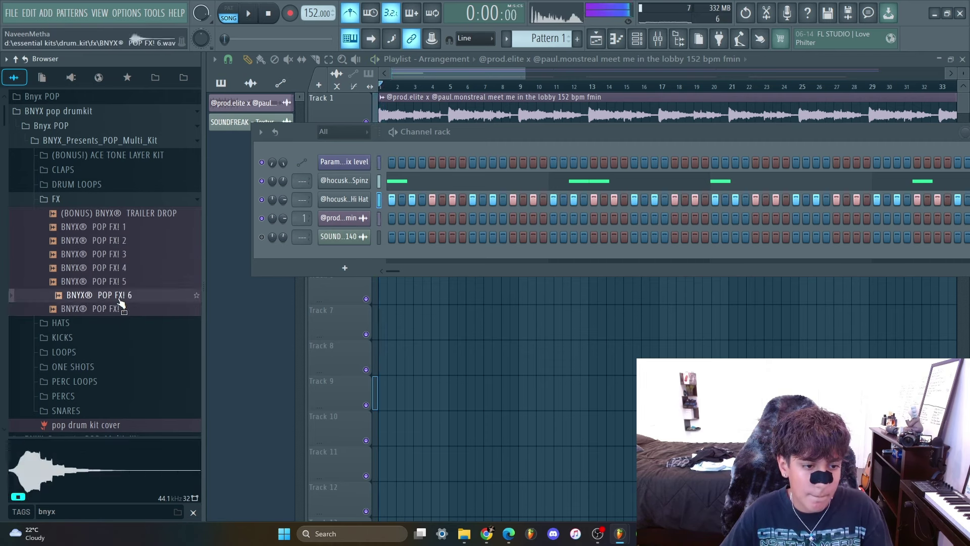
{"action": "left_click", "coordinate": [113, 271]}
Audition the (BONUS) BNYX TRAILER DROP sample over the playing song and close the FX folder.
{"action": "left_click", "coordinate": [130, 203]}
{"action": "left_click", "coordinate": [128, 202]}
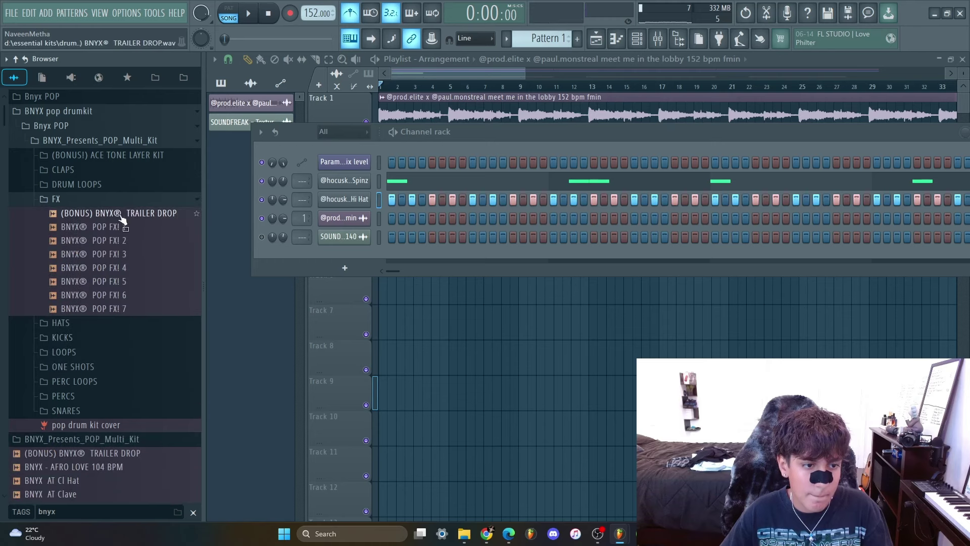
{"action": "left_click", "coordinate": [123, 218]}
{"action": "key", "text": "space"}
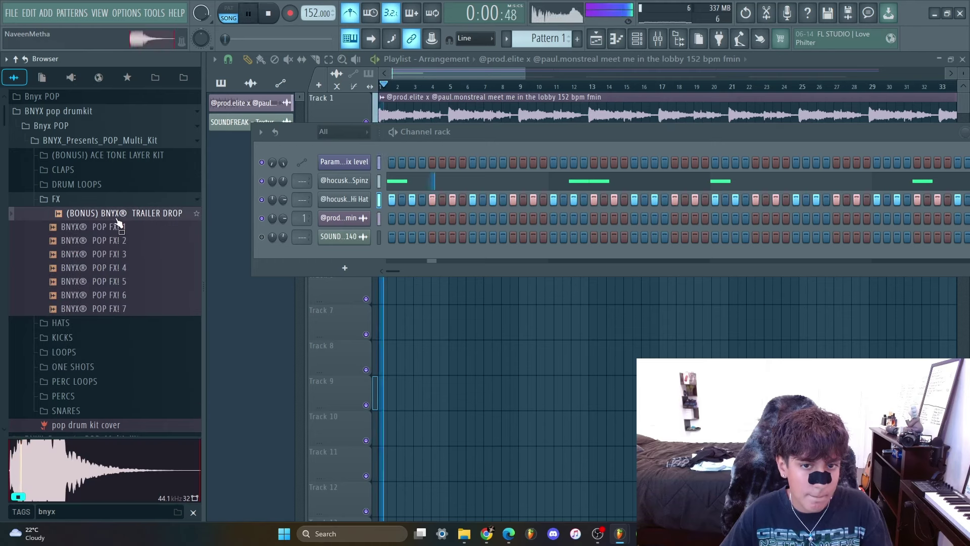
{"action": "left_click", "coordinate": [90, 201]}
Audition the open hats and add DM-HH-OPE A025, DM-HH-OPE A028 and BNYX TINKLE OH as channels in the channel rack.
{"action": "left_click", "coordinate": [88, 214]}
{"action": "left_click", "coordinate": [85, 241]}
{"action": "left_click", "coordinate": [101, 250]}
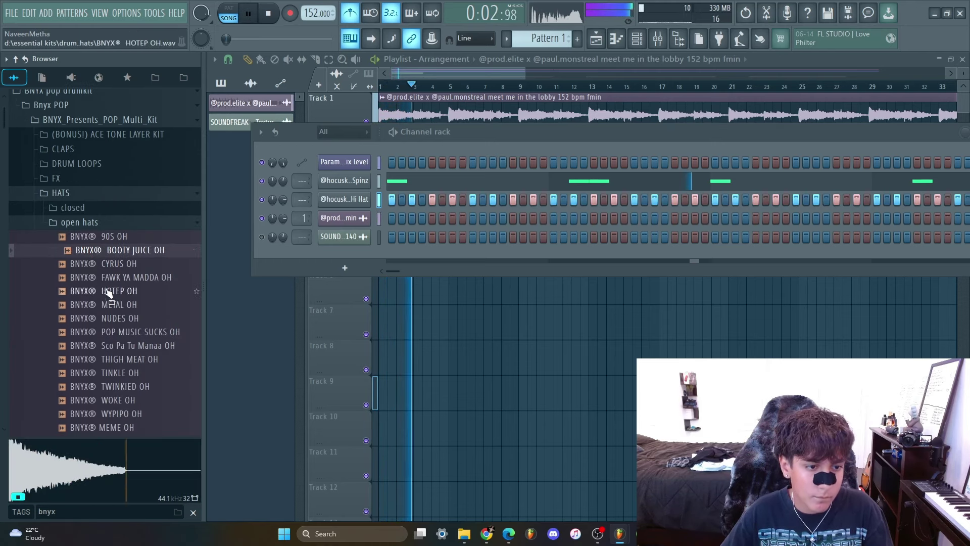
{"action": "left_click_drag", "start_coordinate": [111, 277], "coordinate": [112, 277]}
{"action": "scroll", "coordinate": [113, 278], "scroll_direction": "down", "scroll_amount": 3}
{"action": "left_click_drag", "start_coordinate": [101, 318], "coordinate": [344, 253]}
{"action": "left_click_drag", "start_coordinate": [101, 332], "coordinate": [343, 273]}
{"action": "left_click_drag", "start_coordinate": [111, 236], "coordinate": [344, 293]}
Audition more open hats near the start of the list, including CYRUS OH, and close the open hats folder.
{"action": "left_click", "coordinate": [129, 142]}
{"action": "left_click", "coordinate": [126, 128]}
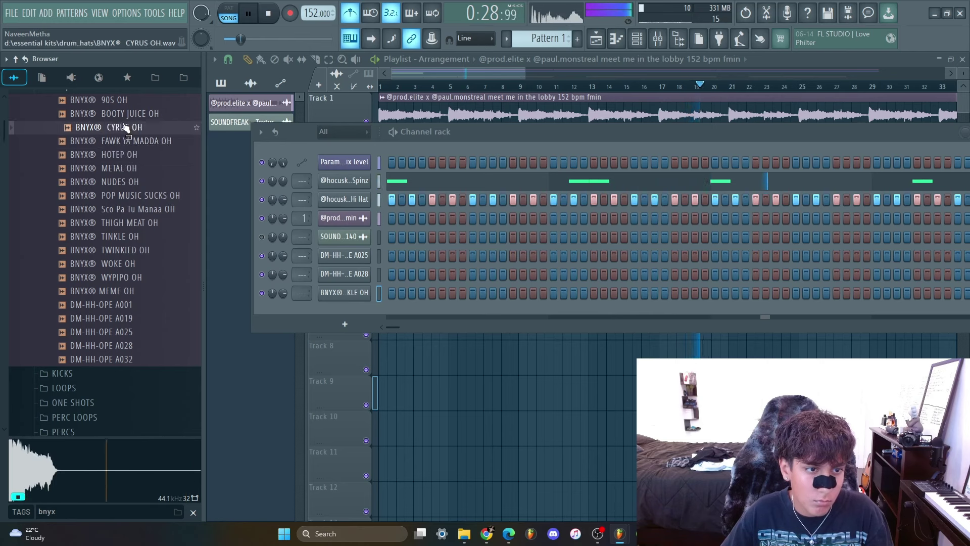
{"action": "left_click", "coordinate": [121, 103]}
{"action": "scroll", "coordinate": [120, 114], "scroll_direction": "up", "scroll_amount": 3}
{"action": "left_click", "coordinate": [79, 211]}
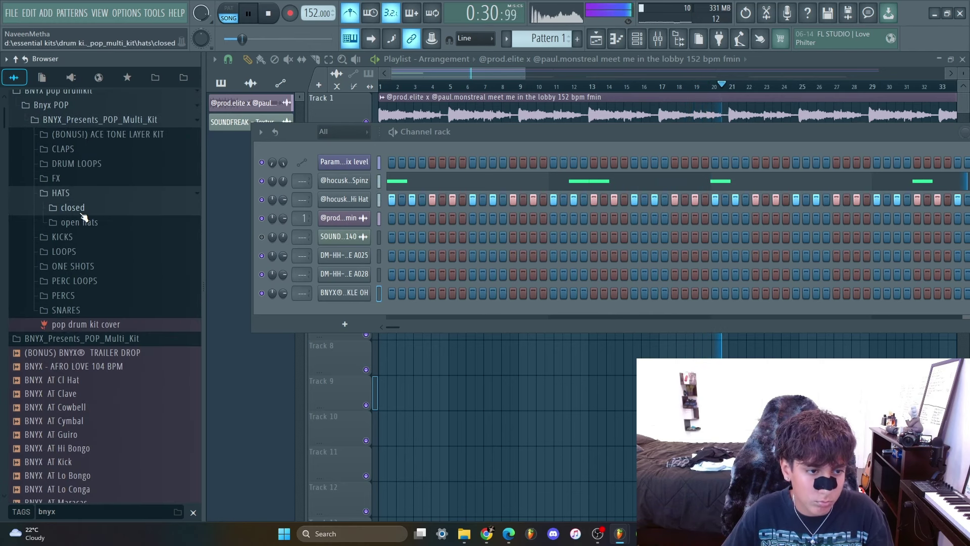
Open the closed hats folder, stop playback and audition closed POP! hats3 and hats4.
{"action": "left_click", "coordinate": [72, 196]}
{"action": "key", "text": "space"}
{"action": "left_click", "coordinate": [104, 250]}
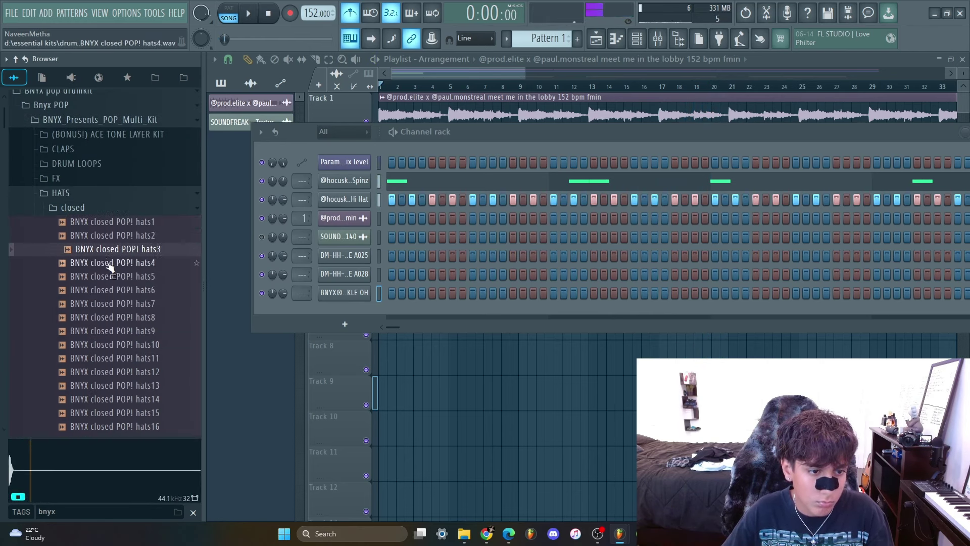
{"action": "left_click", "coordinate": [107, 264]}
{"action": "scroll", "coordinate": [109, 271], "scroll_direction": "down", "scroll_amount": 2}
Audition samples in the KICKS folder and close the closed hats and KICKS folders.
{"action": "left_click", "coordinate": [89, 344]}
{"action": "left_click", "coordinate": [89, 372]}
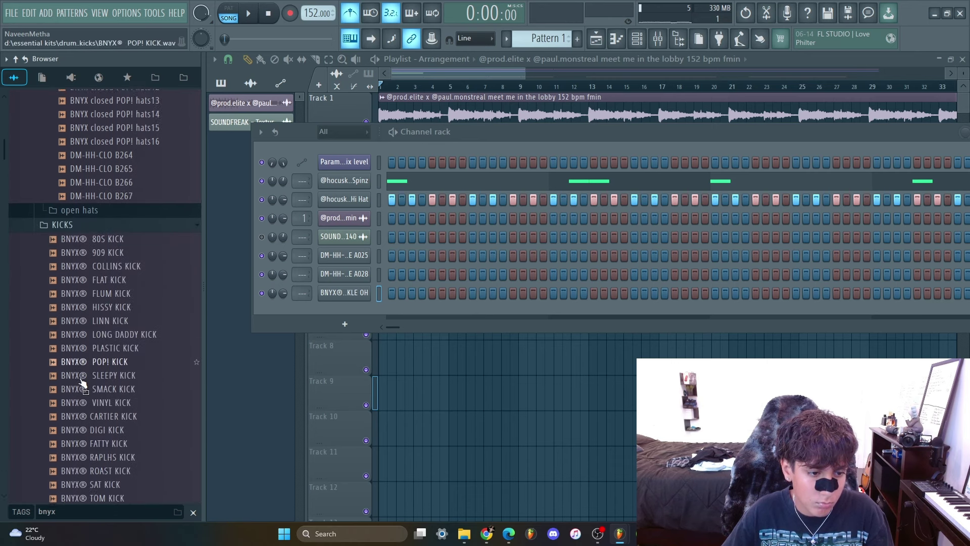
{"action": "left_click", "coordinate": [86, 331]}
{"action": "scroll", "coordinate": [86, 342], "scroll_direction": "up", "scroll_amount": 3}
{"action": "left_click", "coordinate": [78, 193]}
{"action": "scroll", "coordinate": [86, 247], "scroll_direction": "down", "scroll_amount": 3}
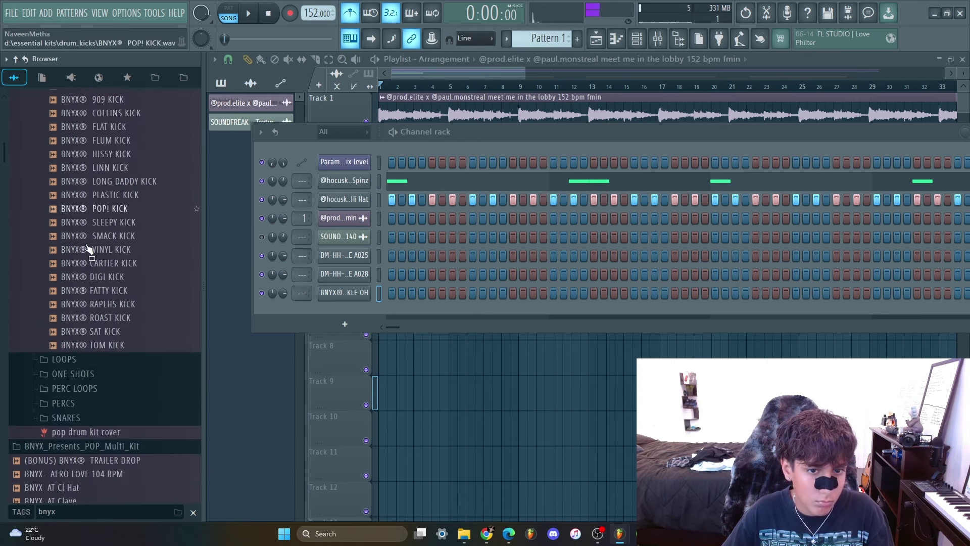
{"action": "key", "text": "space"}
{"action": "scroll", "coordinate": [85, 262], "scroll_direction": "up", "scroll_amount": 1}
{"action": "scroll", "coordinate": [86, 261], "scroll_direction": "up", "scroll_amount": 4}
{"action": "left_click", "coordinate": [75, 222]}
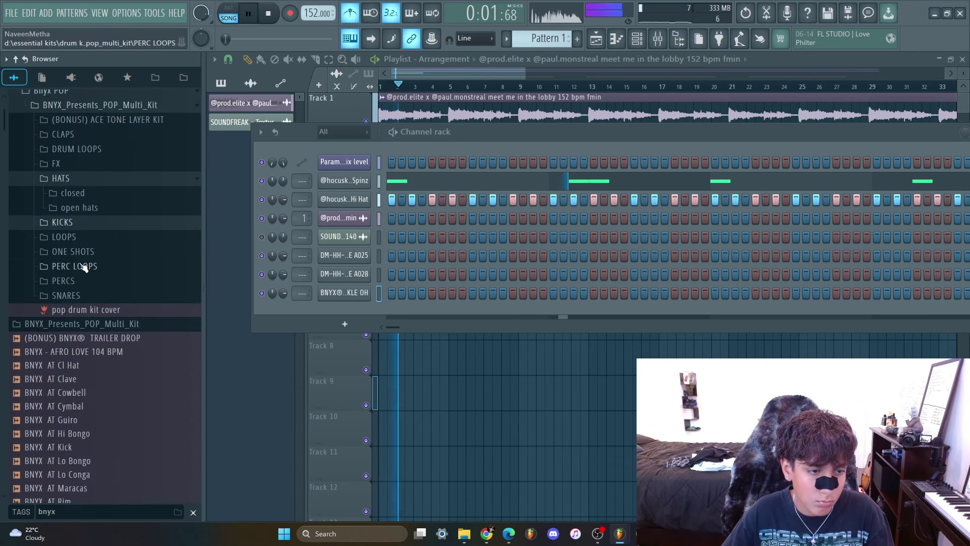
Stop playback and browse the LOOPS folder and the KEYS samples in the ONE SHOTS folder.
{"action": "key", "text": "space"}
{"action": "left_click", "coordinate": [76, 237]}
{"action": "left_click", "coordinate": [71, 278]}
{"action": "left_click", "coordinate": [64, 236]}
{"action": "left_click", "coordinate": [73, 251]}
{"action": "left_click", "coordinate": [76, 280]}
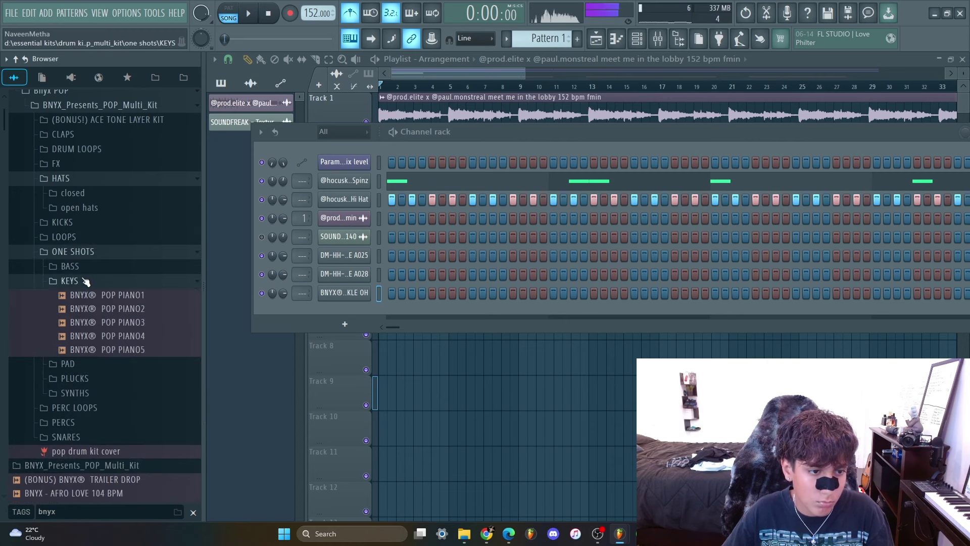
{"action": "left_click", "coordinate": [83, 282]}
{"action": "scroll", "coordinate": [85, 303], "scroll_direction": "down", "scroll_amount": 3}
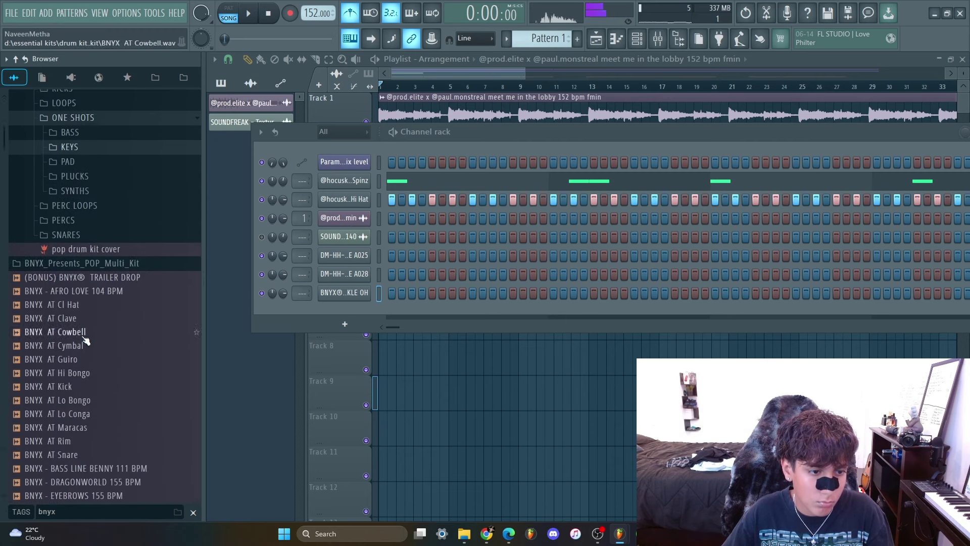
Audition a couple of samples in the PERC LOOPS folder and close it.
{"action": "left_click", "coordinate": [74, 203]}
{"action": "left_click", "coordinate": [81, 257]}
{"action": "left_click", "coordinate": [89, 285]}
{"action": "left_click", "coordinate": [75, 202]}
Audition samples in the SNARES folder and add BNYX POP! SNARE5 as a new channel in the channel rack.
{"action": "left_click", "coordinate": [66, 232]}
{"action": "left_click", "coordinate": [121, 320]}
{"action": "key", "text": "space"}
{"action": "key", "text": "space"}
{"action": "left_click", "coordinate": [98, 292]}
{"action": "key", "text": "space"}
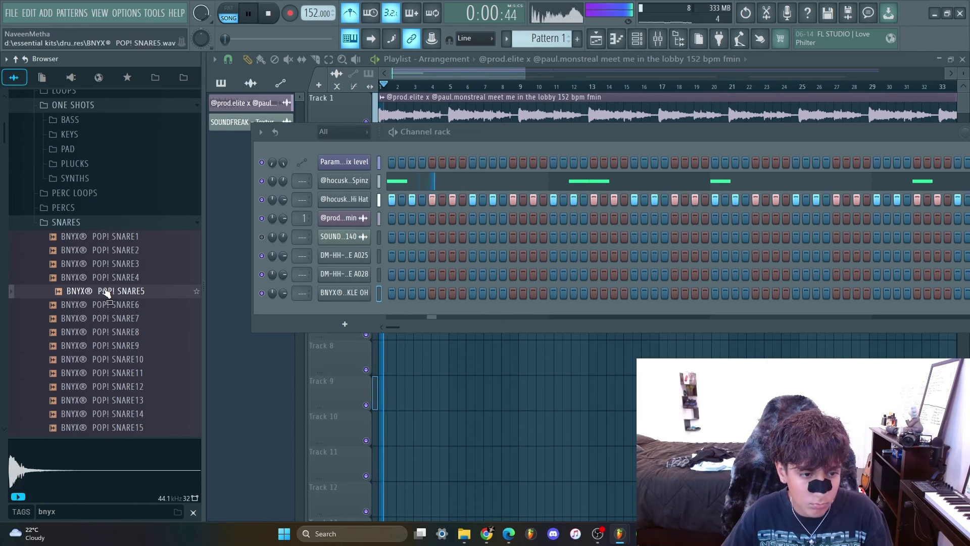
{"action": "left_click_drag", "start_coordinate": [106, 292], "coordinate": [337, 309]}
Compare POP! snares 1, 2, 3, 6 and 12, playing the song along with them.
{"action": "key", "text": "space"}
{"action": "left_click", "coordinate": [121, 305]}
{"action": "left_click", "coordinate": [123, 264]}
{"action": "left_click", "coordinate": [123, 251]}
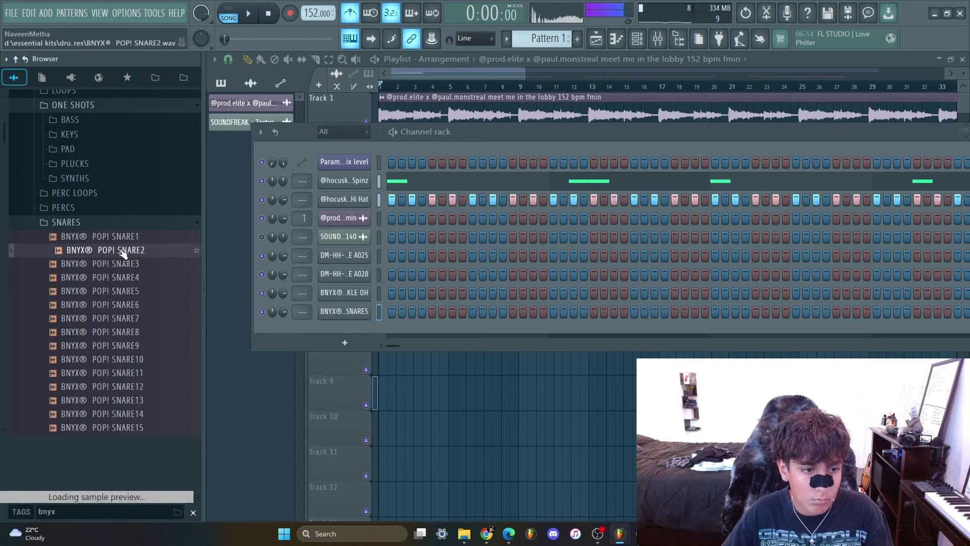
{"action": "left_click", "coordinate": [121, 237]}
{"action": "key", "text": "space"}
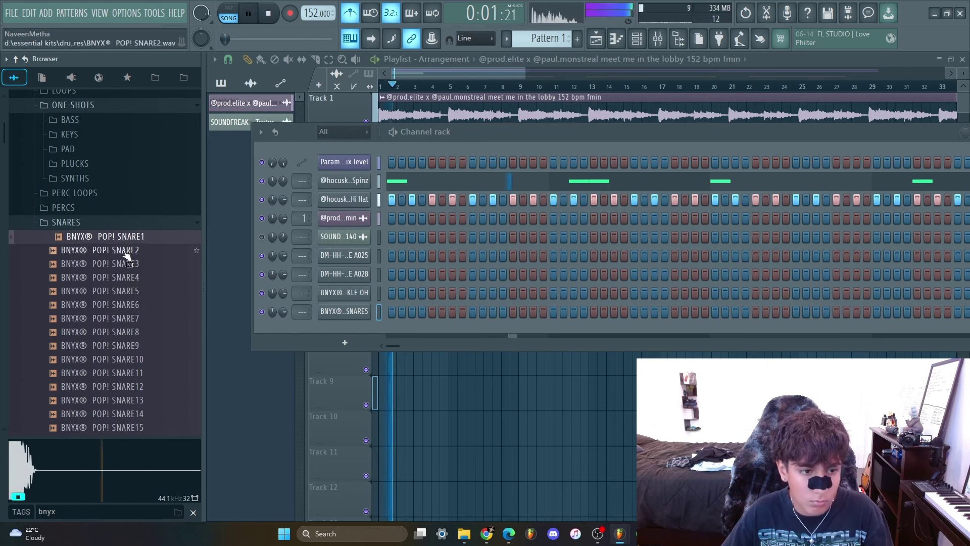
{"action": "left_click", "coordinate": [122, 251]}
{"action": "key", "text": "space"}
{"action": "left_click", "coordinate": [130, 385]}
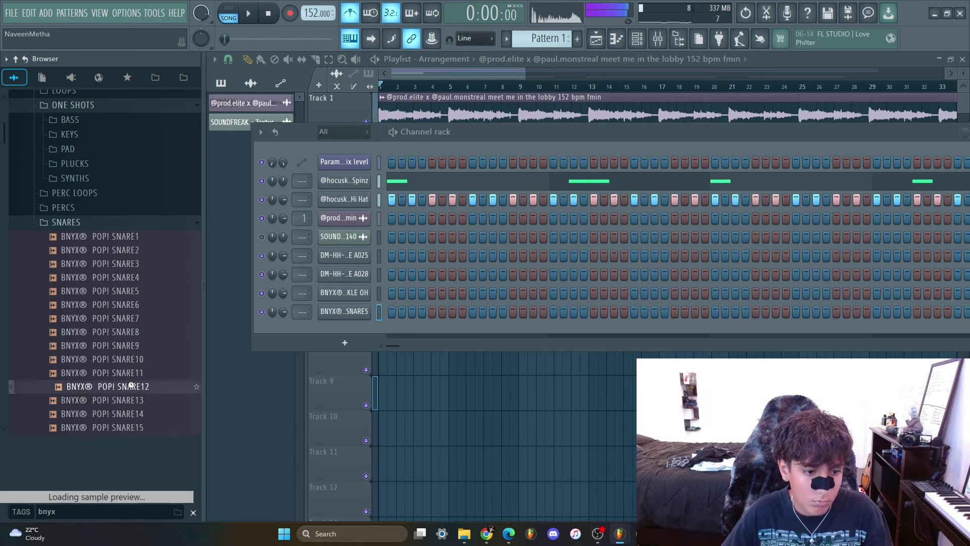
Audition POP! snares 8 to 16 over the playing song and insert BNYX POP! SNARE9 as a channel above DM-HH-OPE A025.
{"action": "scroll", "coordinate": [126, 369], "scroll_direction": "down", "scroll_amount": 3}
{"action": "left_click", "coordinate": [115, 305]}
{"action": "key", "text": "space"}
{"action": "left_click", "coordinate": [122, 264]}
{"action": "left_click", "coordinate": [123, 236]}
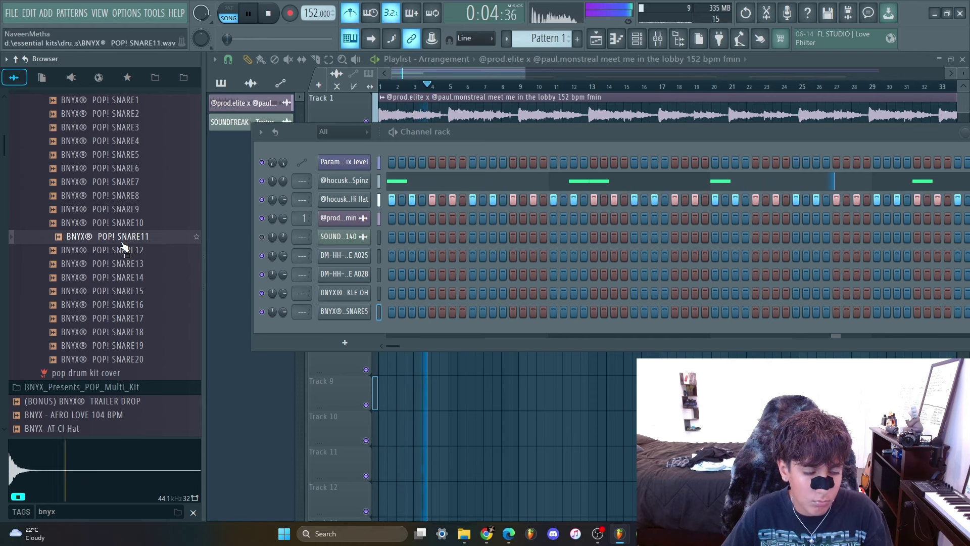
{"action": "left_click", "coordinate": [123, 223]}
{"action": "left_click", "coordinate": [124, 209]}
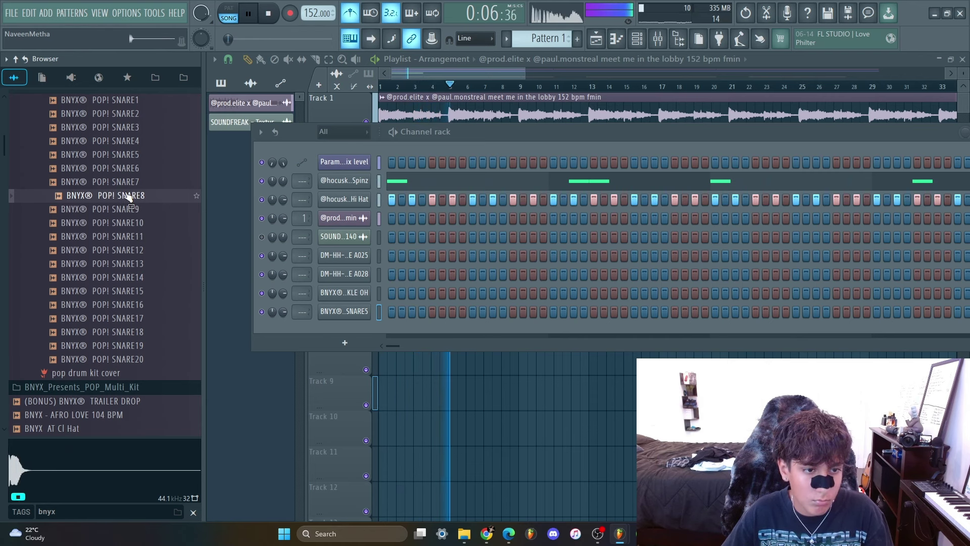
{"action": "left_click", "coordinate": [125, 195]}
{"action": "left_click", "coordinate": [124, 210]}
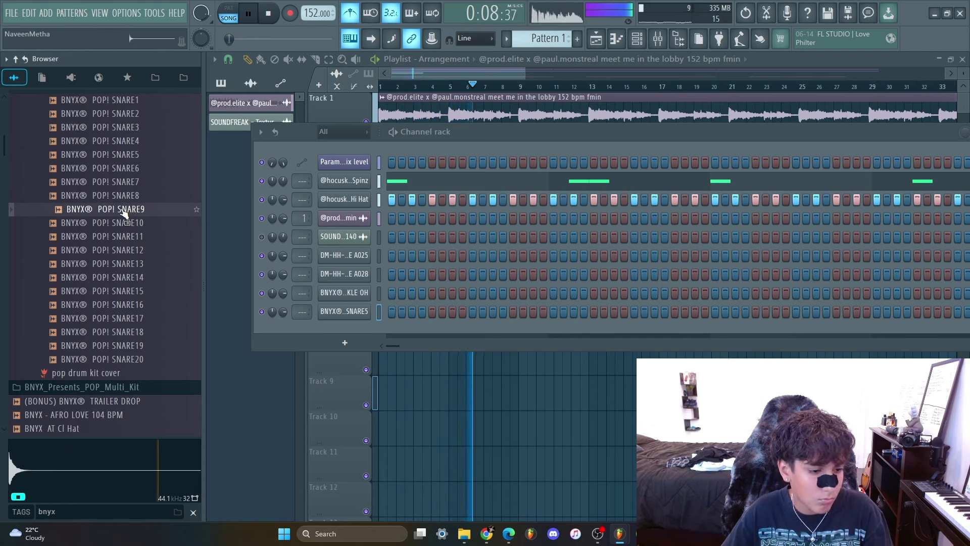
{"action": "left_click_drag", "start_coordinate": [124, 211], "coordinate": [334, 247]}
Place SNARE9 hits on steps 9, 25, 41 and 61 of Pattern 1.
{"action": "left_click", "coordinate": [472, 255]}
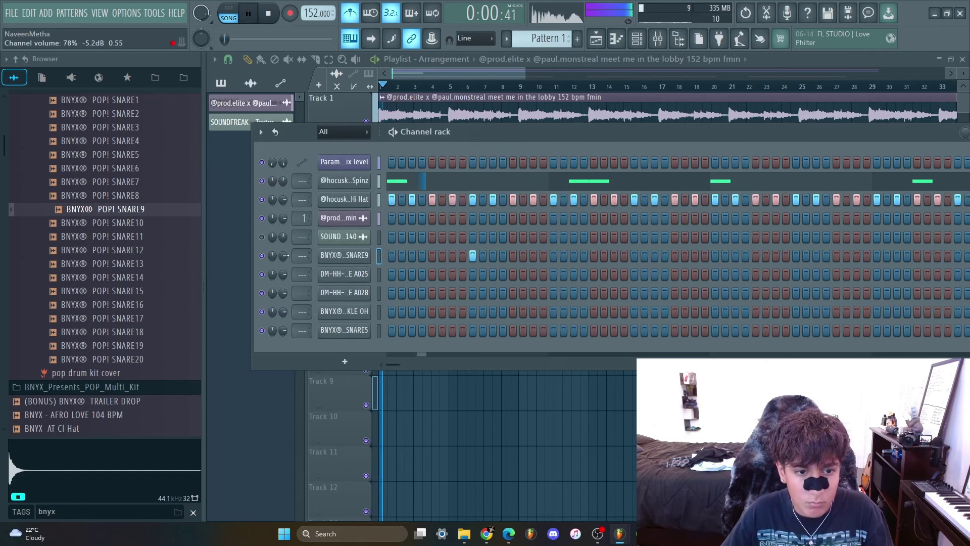
{"action": "left_click", "coordinate": [795, 256]}
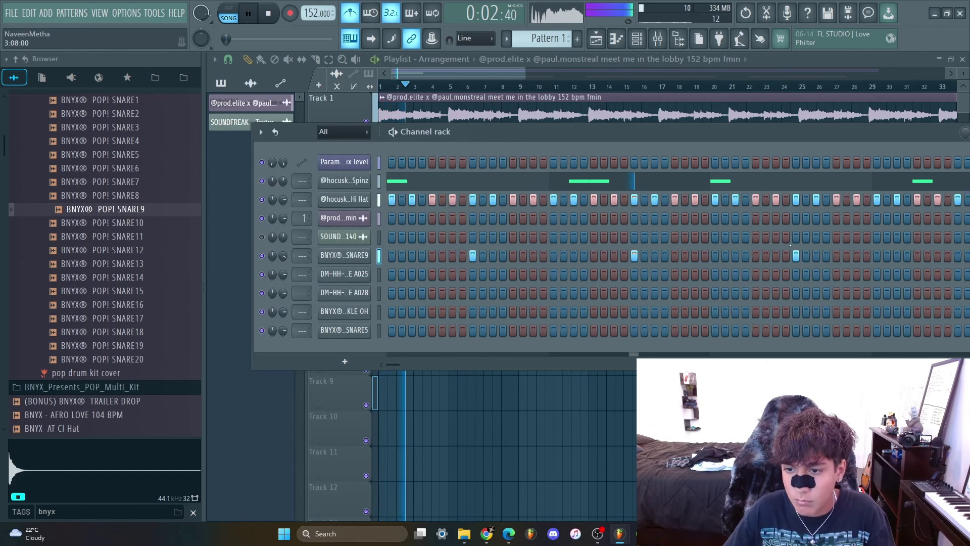
{"action": "left_click_drag", "start_coordinate": [784, 132], "coordinate": [676, 133]}
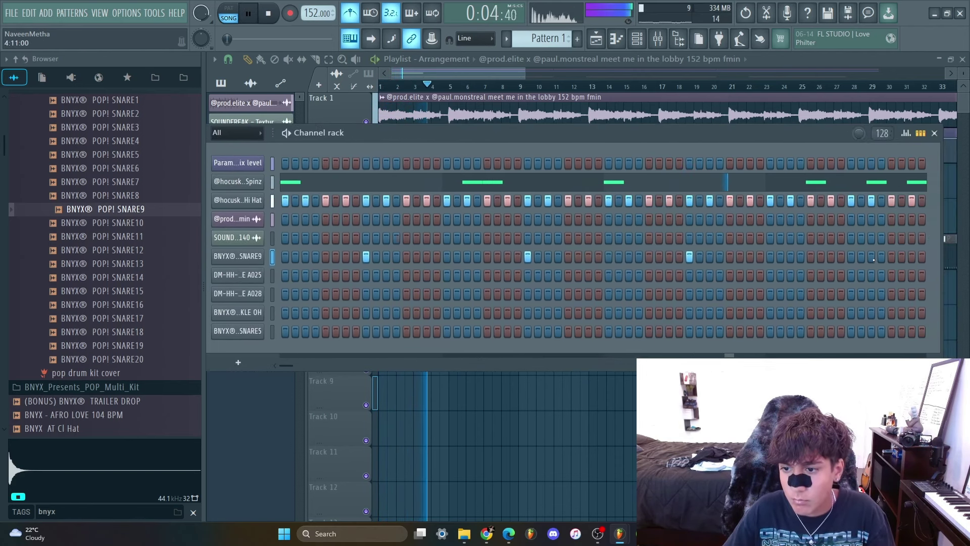
Duplicate the four-bar SNARE9 pattern into bars 5 to 8 in the piano roll and return to the channel rack.
{"action": "left_click", "coordinate": [617, 39]}
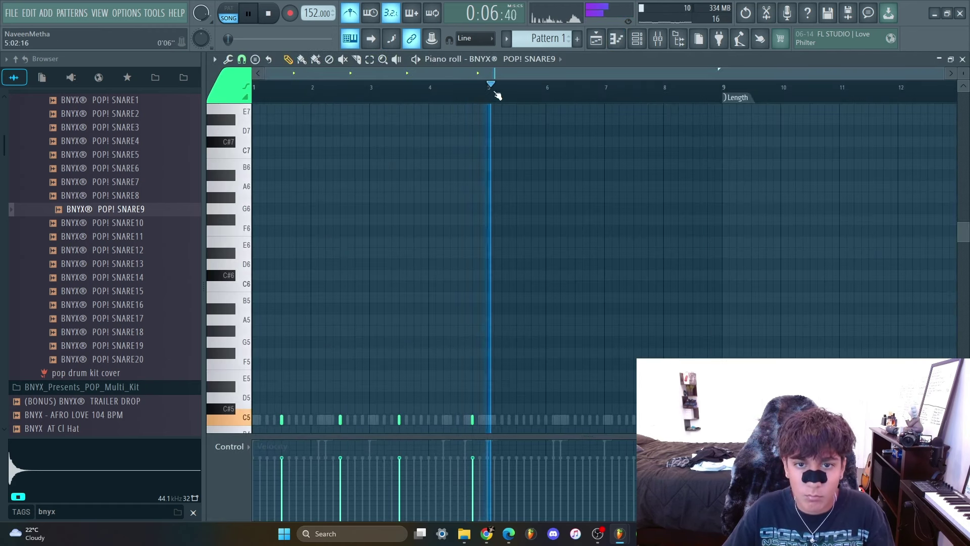
{"action": "left_click_drag", "start_coordinate": [493, 95], "coordinate": [194, 150]}
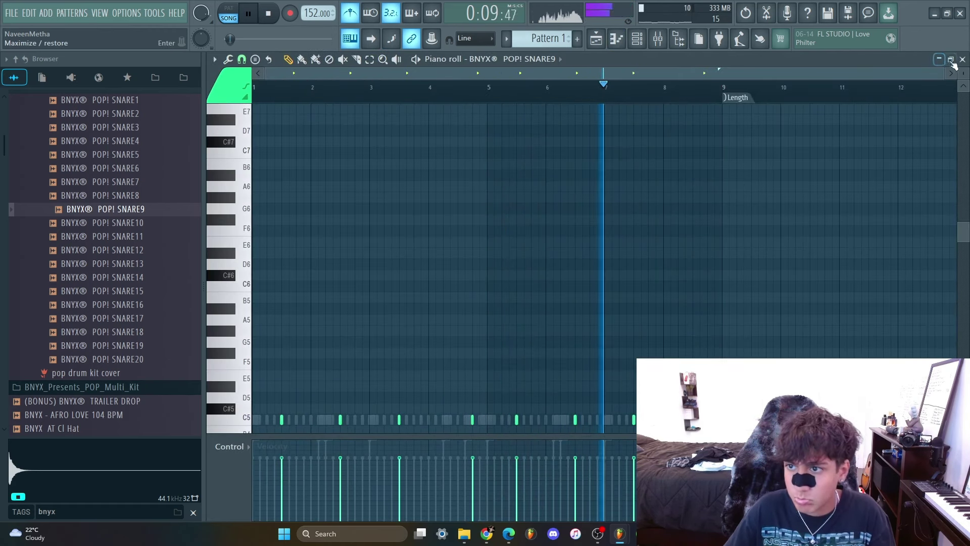
{"action": "key", "text": "F7"}
{"action": "left_click_drag", "start_coordinate": [417, 132], "coordinate": [458, 125]}
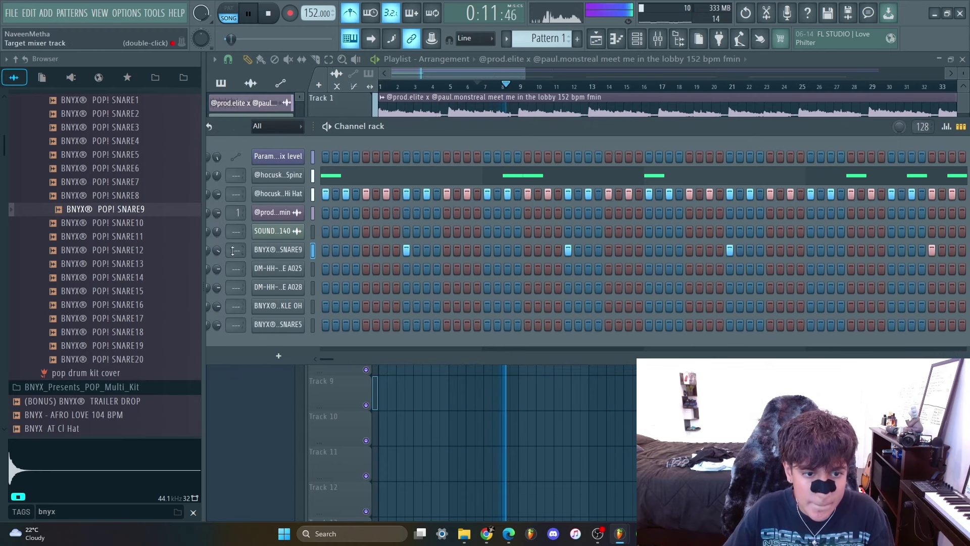
Randomize the velocity levels of the Go-to Hi Hat notes with the piano roll randomizer, leaving its pattern section off.
{"action": "left_click", "coordinate": [312, 194]}
{"action": "left_click", "coordinate": [614, 40]}
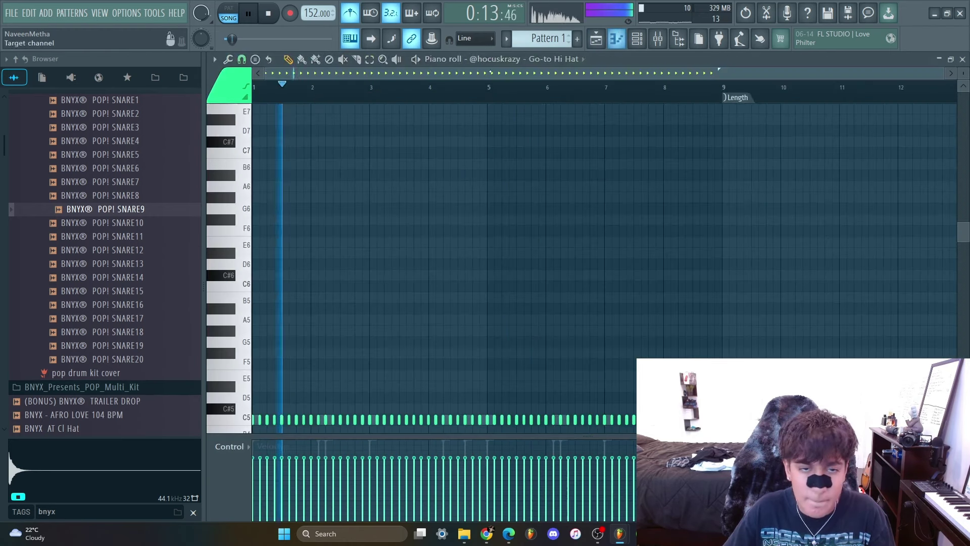
{"action": "left_click", "coordinate": [214, 59]}
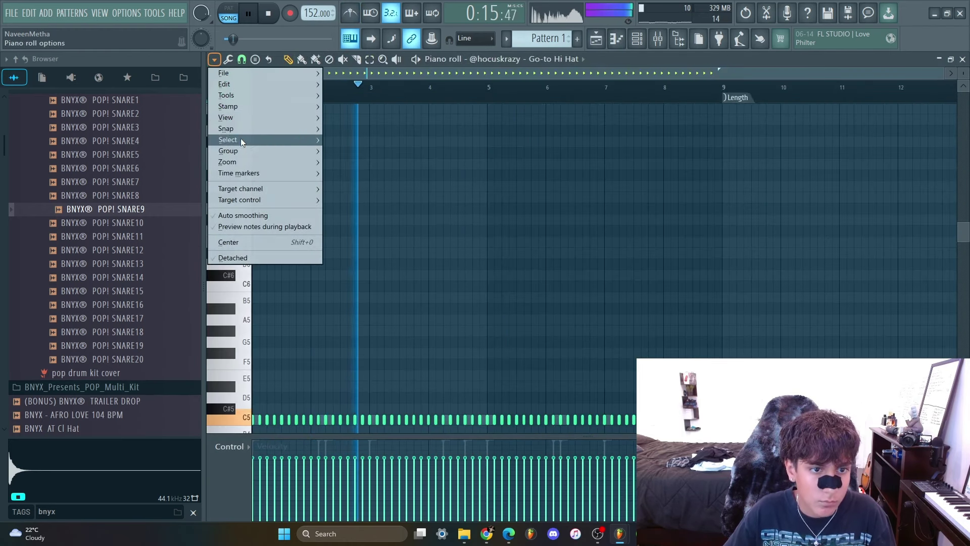
{"action": "mouse_move", "coordinate": [226, 95]}
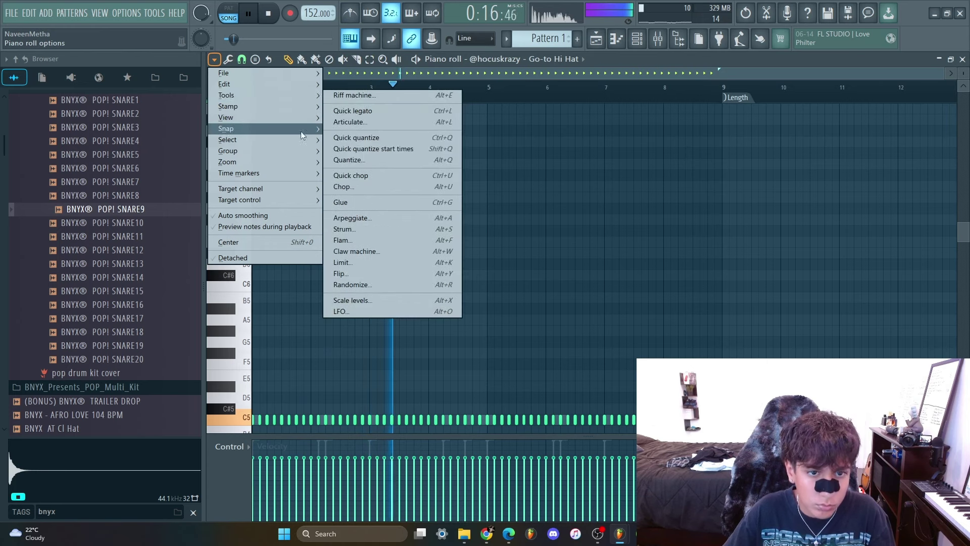
{"action": "left_click", "coordinate": [356, 285]}
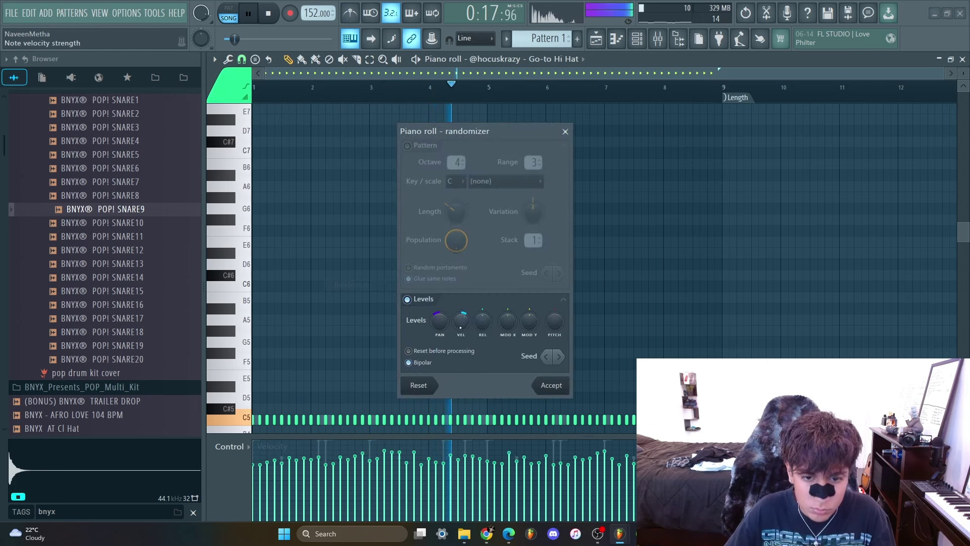
{"action": "left_click", "coordinate": [550, 387]}
{"action": "left_click", "coordinate": [961, 59]}
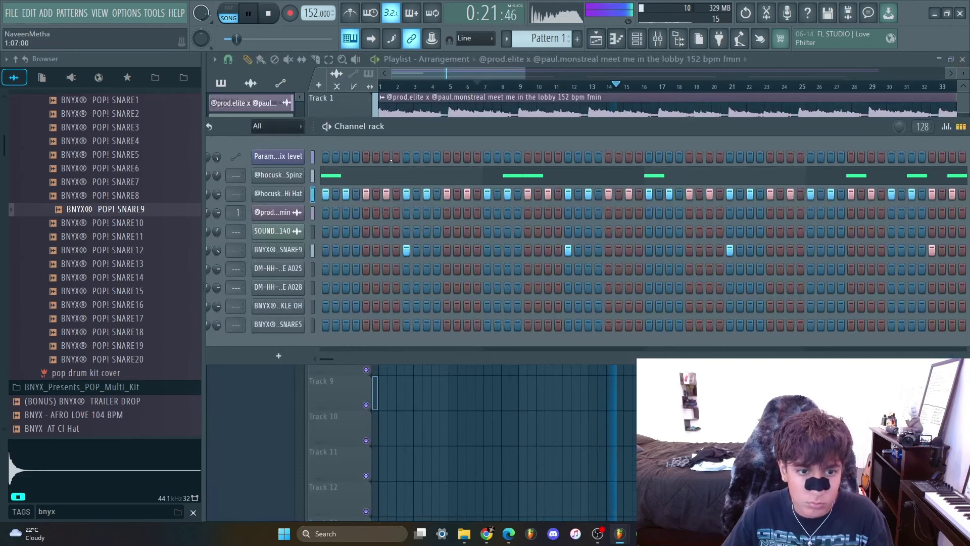
Reposition the channel rack and restart song playback to hear the drum pattern.
{"action": "left_click_drag", "start_coordinate": [402, 131], "coordinate": [446, 134]}
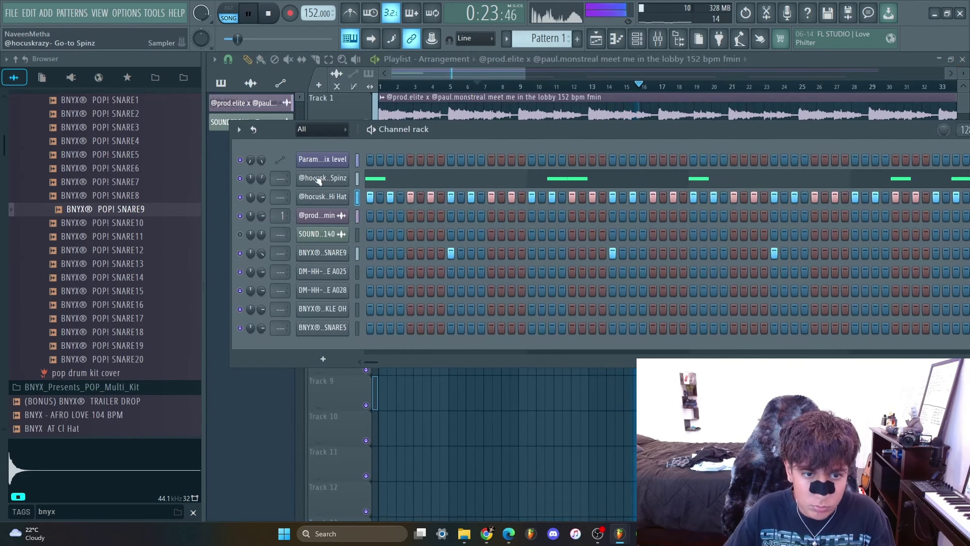
{"action": "key", "text": "space"}
{"action": "key", "text": "space"}
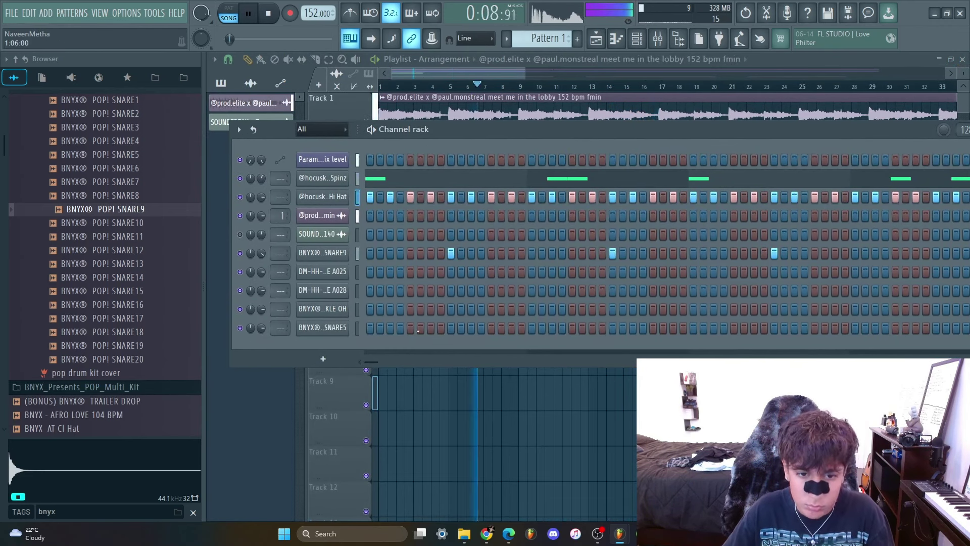
Check the SNARE5 sampler settings, replay the song from bar 1 and place a SNARE5 hit on step 19.
{"action": "key", "text": "space"}
{"action": "left_click", "coordinate": [330, 333]}
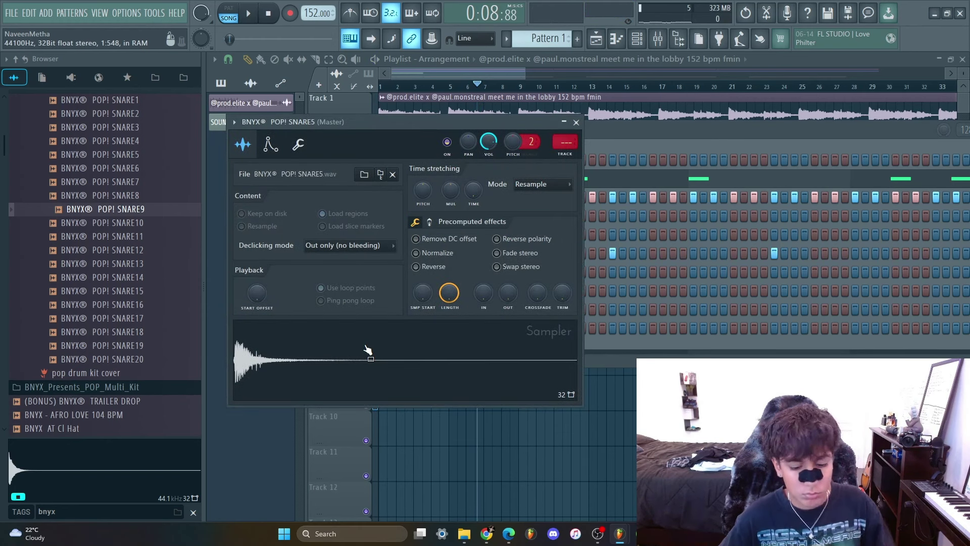
{"action": "left_click", "coordinate": [576, 122]}
{"action": "left_click", "coordinate": [380, 87]}
{"action": "key", "text": "space"}
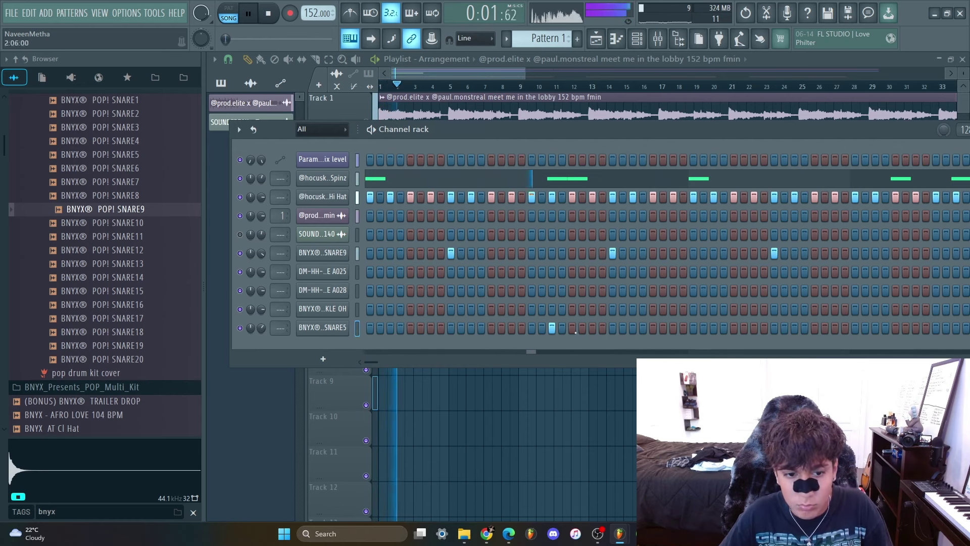
Try a SNARE5 hit on step 37 during playback and remove it.
{"action": "left_click", "coordinate": [733, 328]}
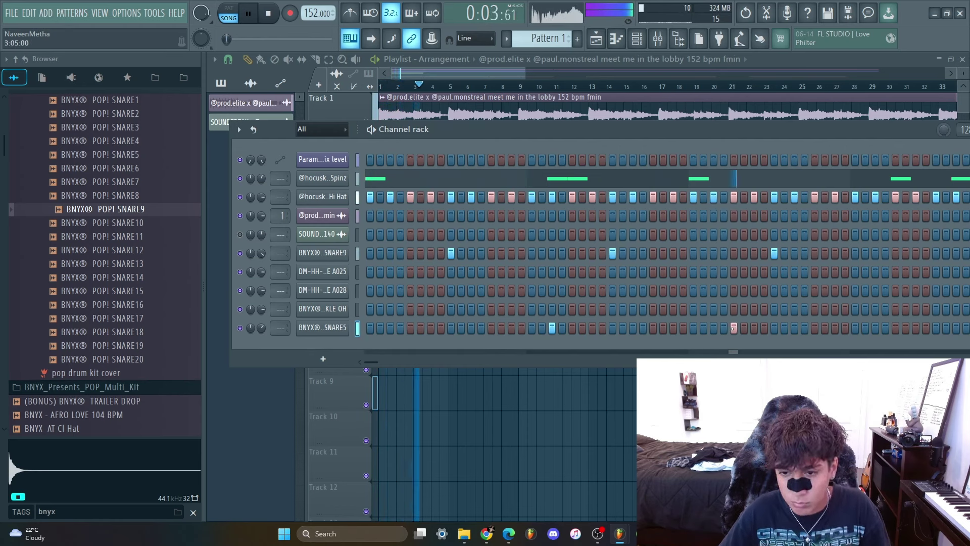
{"action": "right_click", "coordinate": [735, 328]}
{"action": "key", "text": "space"}
{"action": "key", "text": "space"}
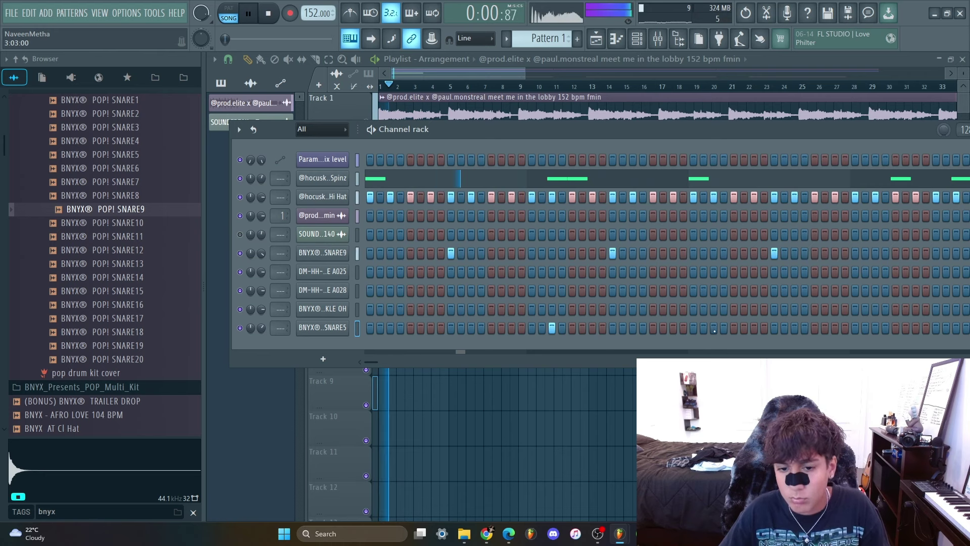
Place SNARE5 hits on step 39 and on three consecutive steps late in bar 4, replaying the song.
{"action": "left_click", "coordinate": [753, 329]}
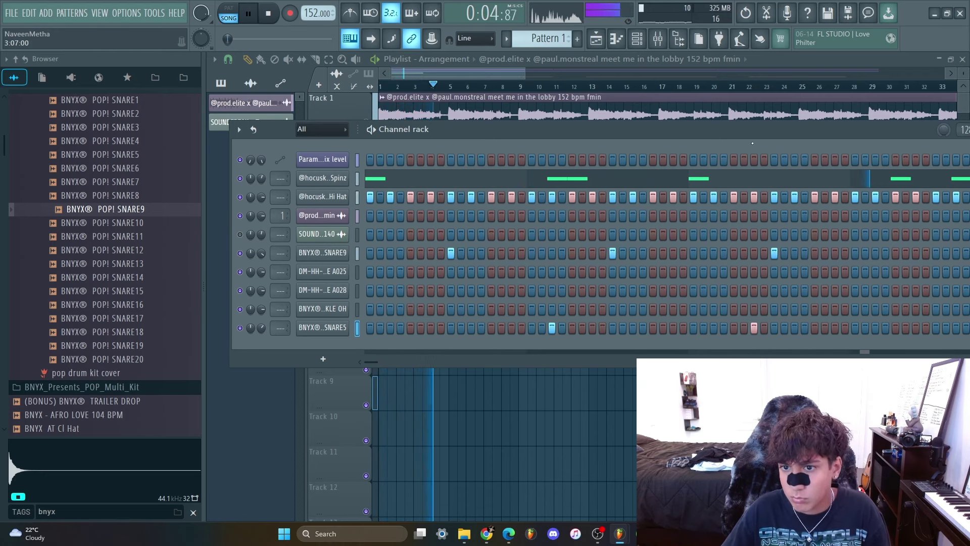
{"action": "left_click_drag", "start_coordinate": [702, 129], "coordinate": [591, 143]}
{"action": "key", "text": "space"}
{"action": "key", "text": "space"}
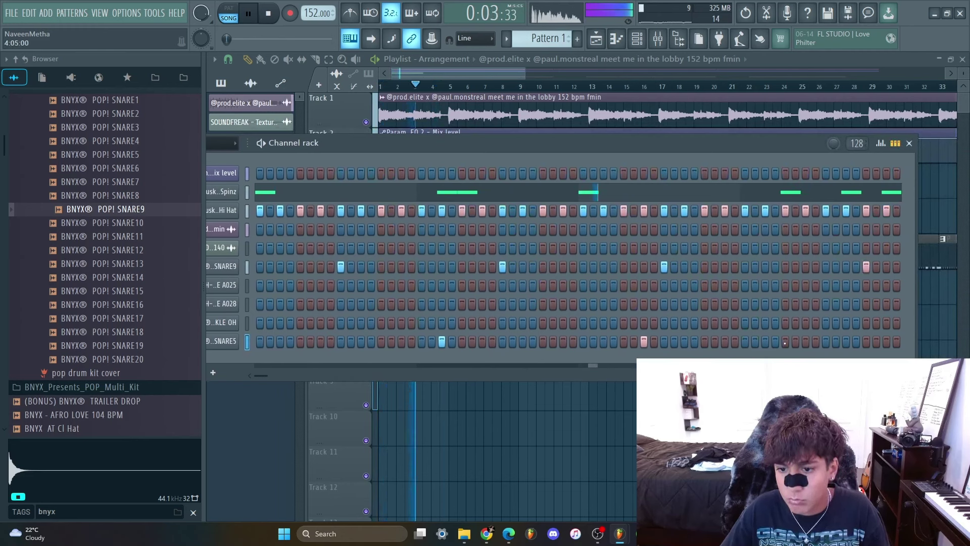
{"action": "left_click", "coordinate": [826, 341]}
{"action": "left_click", "coordinate": [836, 341]}
{"action": "left_click", "coordinate": [846, 341]}
{"action": "key", "text": "space"}
{"action": "key", "text": "space"}
In the SNARE5 piano roll, shift the three late bar 4 hits to steps 59 to 61 and give them lower, uneven velocities.
{"action": "key", "text": "F7"}
{"action": "scroll", "coordinate": [455, 404], "scroll_direction": "up", "scroll_amount": 3}
{"action": "left_click_drag", "start_coordinate": [444, 418], "coordinate": [491, 422], "text": "ctrl"}
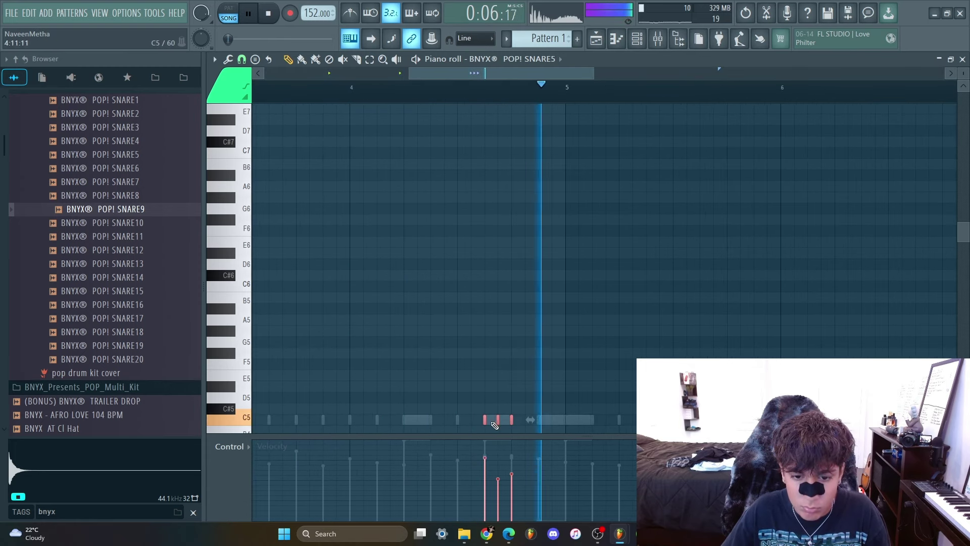
{"action": "left_click_drag", "start_coordinate": [484, 468], "coordinate": [511, 478]}
Duplicate the four-bar SNARE5 pattern into bars 5 to 8, deselect it and return to the repositioned channel rack.
{"action": "scroll", "coordinate": [508, 253], "scroll_direction": "down", "scroll_amount": 3}
{"action": "left_click_drag", "start_coordinate": [253, 91], "coordinate": [463, 91], "text": "ctrl"}
{"action": "key", "text": "ctrl+b"}
{"action": "left_click", "coordinate": [572, 89]}
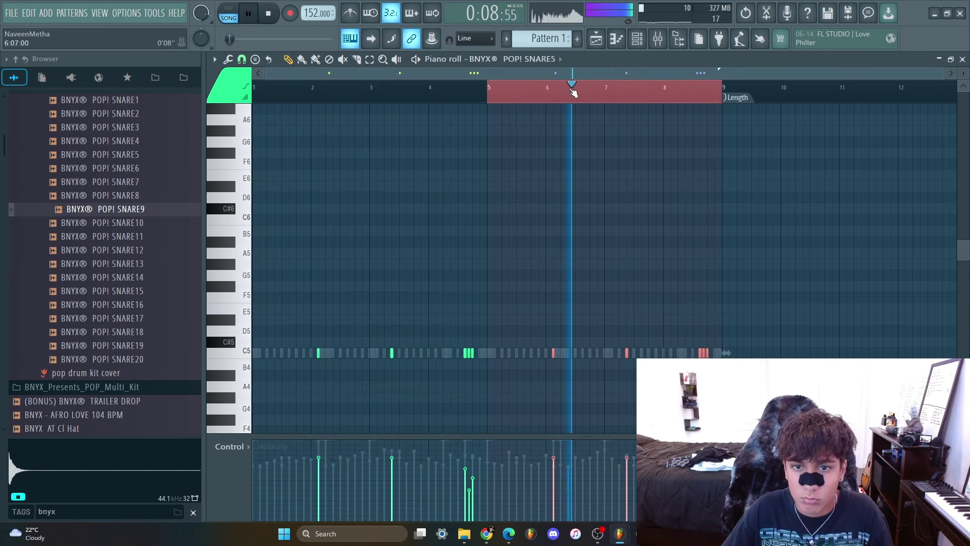
{"action": "key", "text": "ctrl+d"}
{"action": "key", "text": "F7"}
{"action": "left_click_drag", "start_coordinate": [482, 148], "coordinate": [544, 141]}
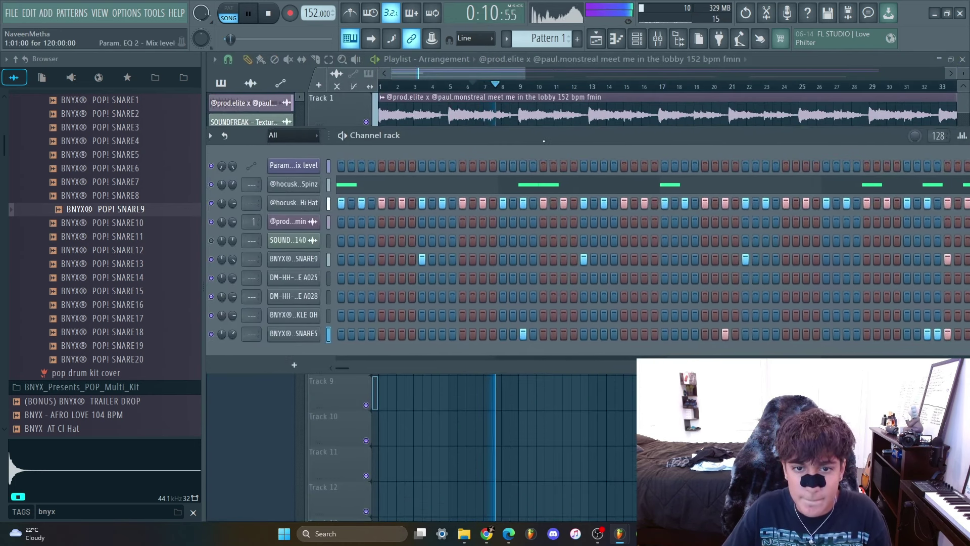
View the melody loop's audio clip settings, close them and bring up the Go-to Spinz piano roll with playback stopped.
{"action": "left_click", "coordinate": [303, 229]}
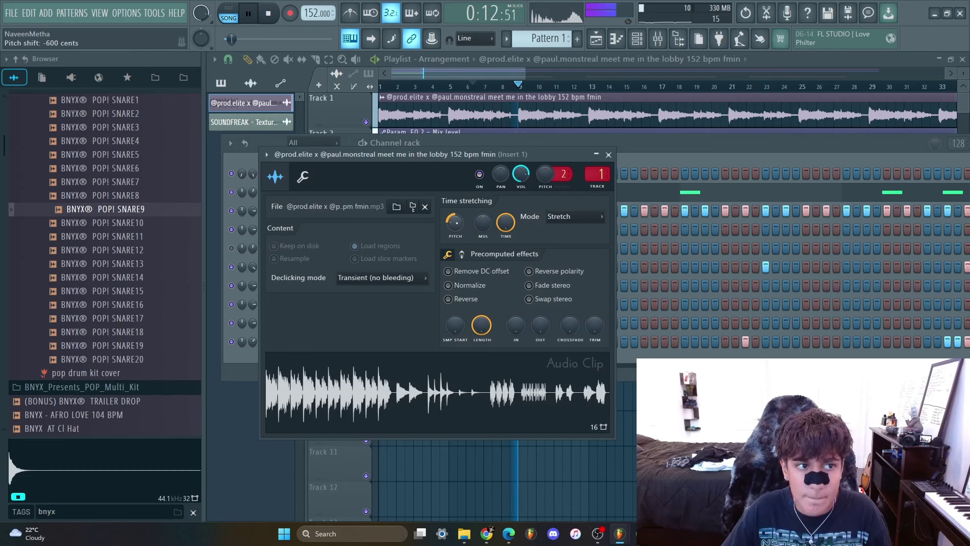
{"action": "left_click", "coordinate": [609, 154]}
{"action": "key", "text": "F7"}
{"action": "key", "text": "space"}
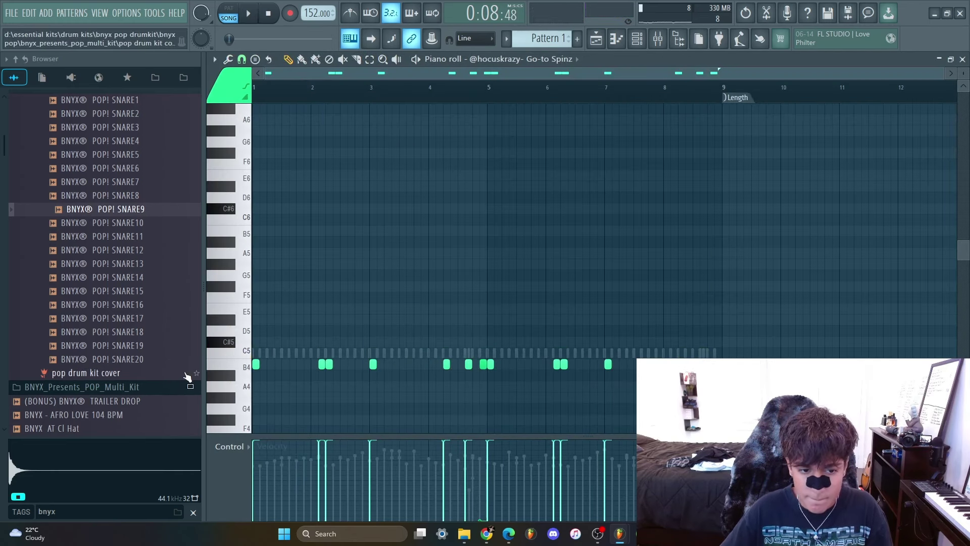
Try all the Go-to Spinz notes one octave higher with an extra note in bar 1, restoring the original pattern.
{"action": "key", "text": "ctrl+Up"}
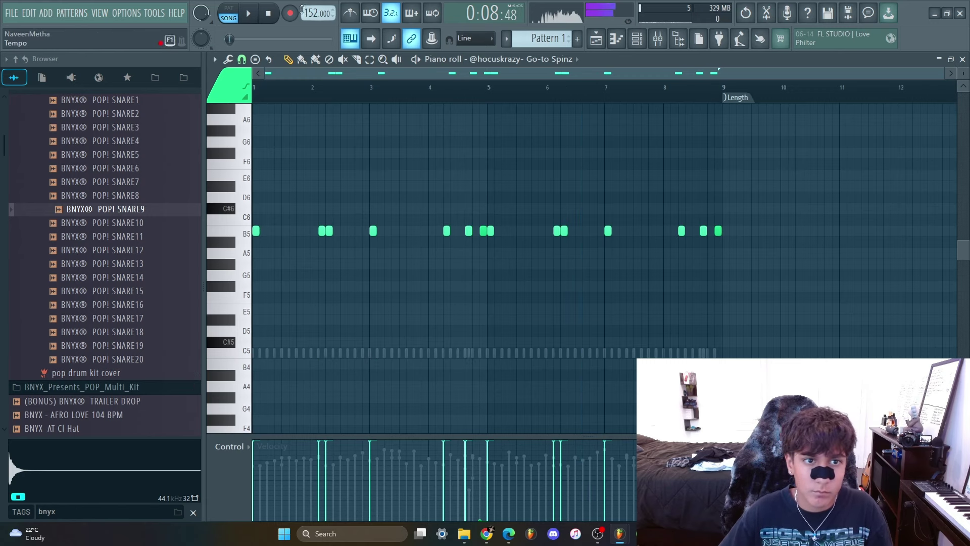
{"action": "key", "text": "space"}
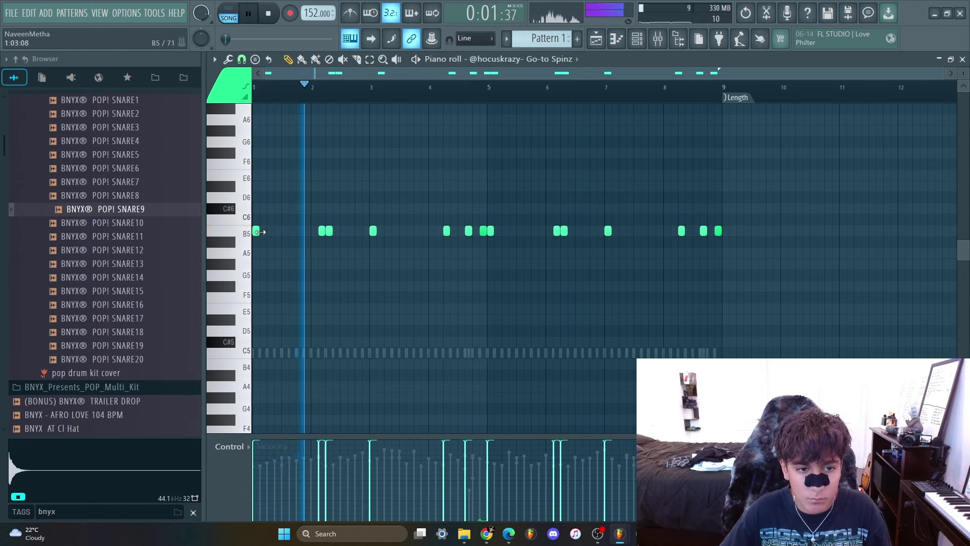
{"action": "left_click", "coordinate": [298, 197]}
{"action": "key", "text": "ctrl+Down"}
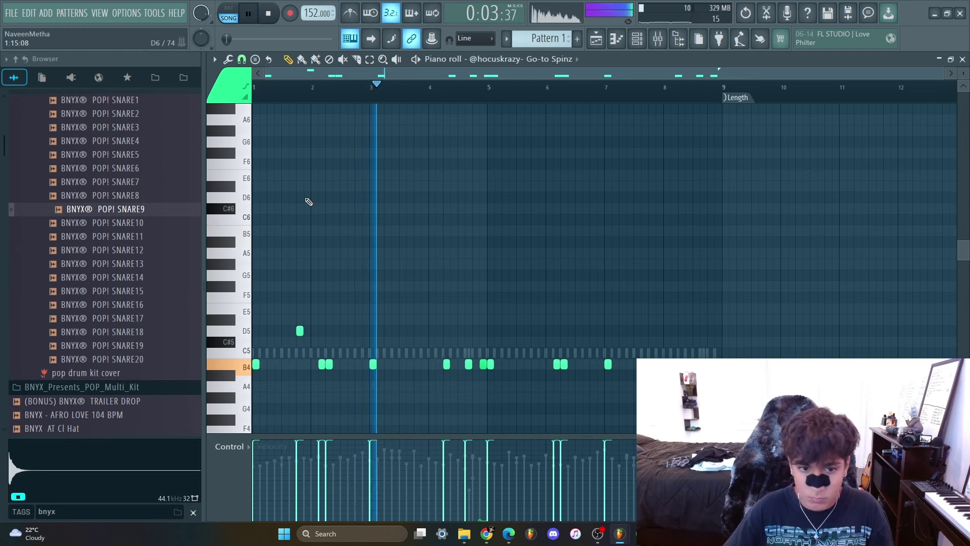
{"action": "right_click", "coordinate": [300, 330]}
{"action": "left_click", "coordinate": [273, 19]}
Try the first Go-to Spinz note in bar 2 one octave higher during playback and return it to B4.
{"action": "scroll", "coordinate": [253, 383], "scroll_direction": "up", "scroll_amount": 4}
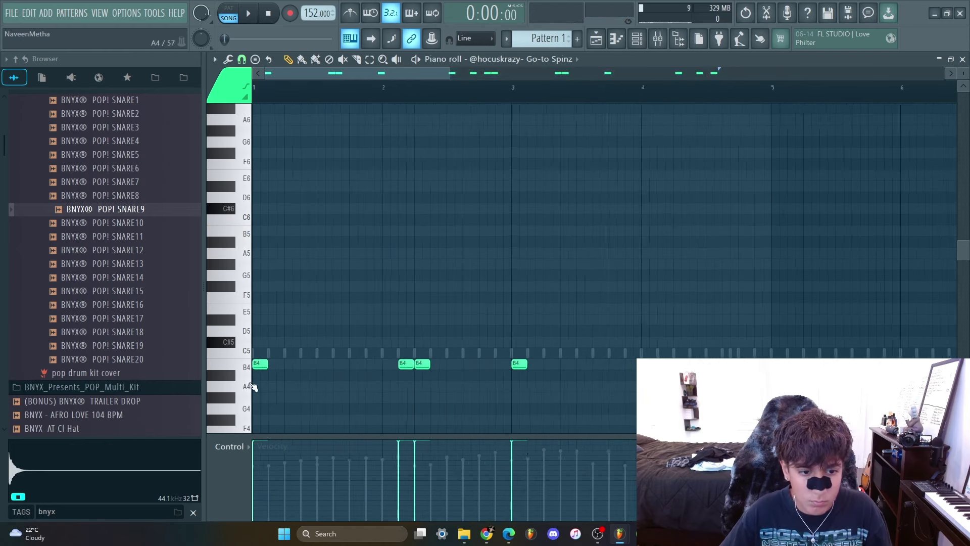
{"action": "key", "text": "space"}
{"action": "left_click_drag", "start_coordinate": [514, 350], "coordinate": [514, 401]}
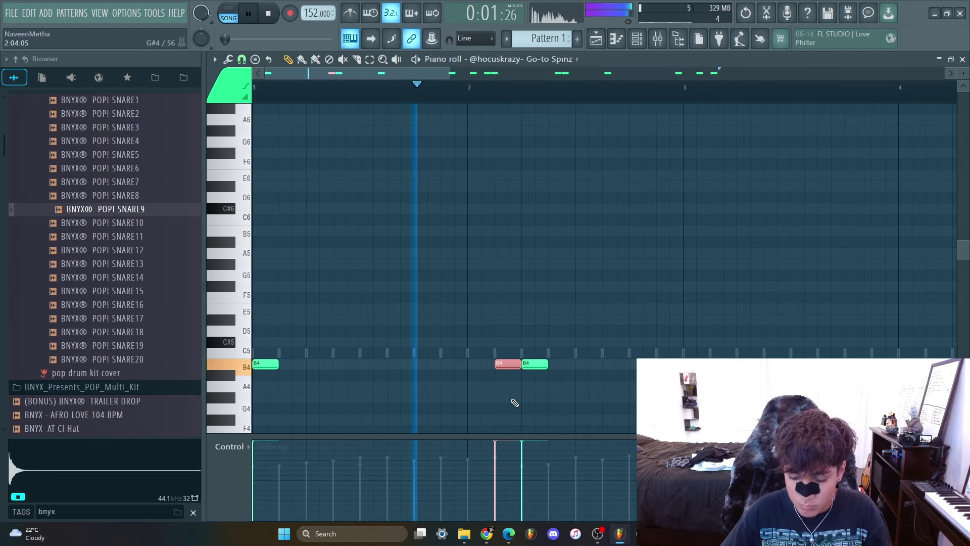
{"action": "key", "text": "ctrl+Up"}
{"action": "scroll", "coordinate": [399, 273], "scroll_direction": "down", "scroll_amount": 4}
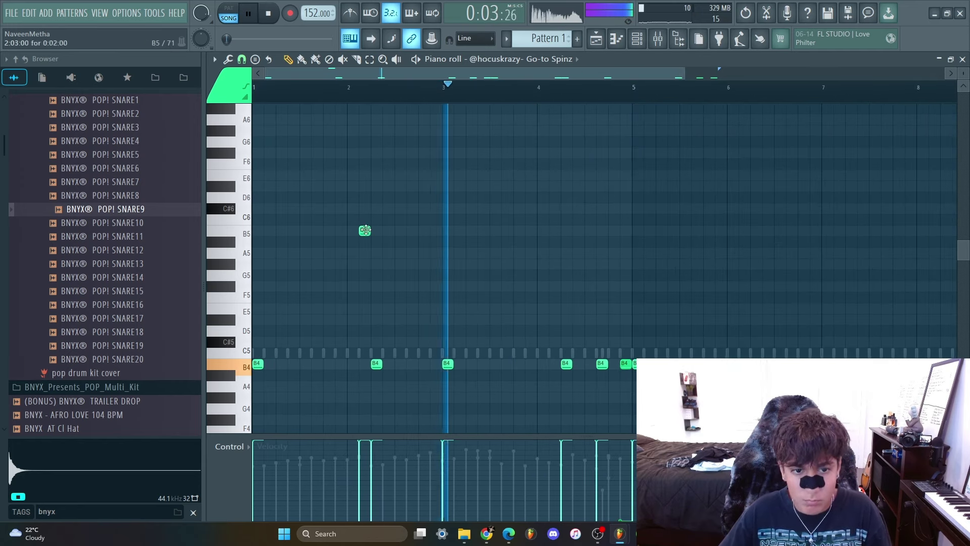
{"action": "key", "text": "ctrl+Down"}
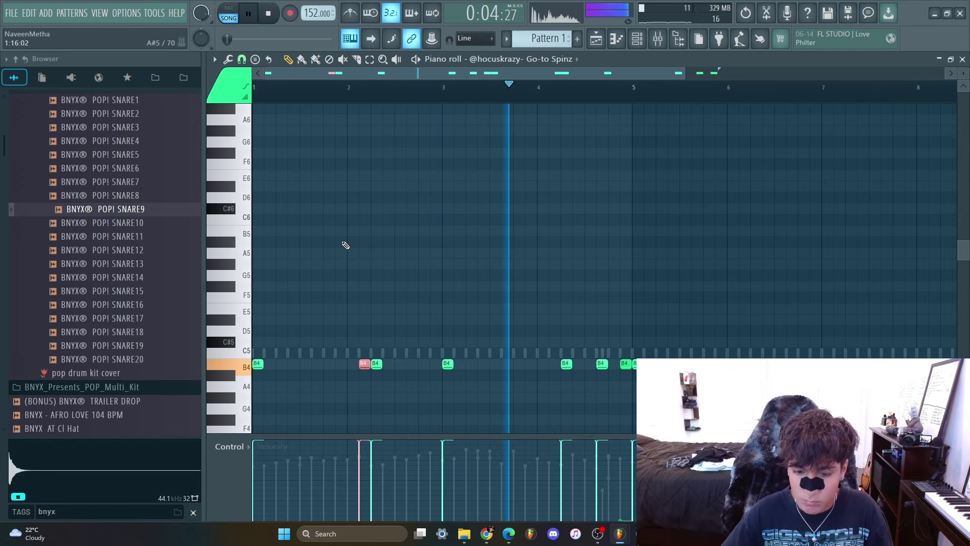
Raise the Go-to Spinz note on step 11 of bar 4 one octave to B5 and replay from bar 4.
{"action": "left_click", "coordinate": [601, 363], "text": "ctrl"}
{"action": "key", "text": "ctrl+Up"}
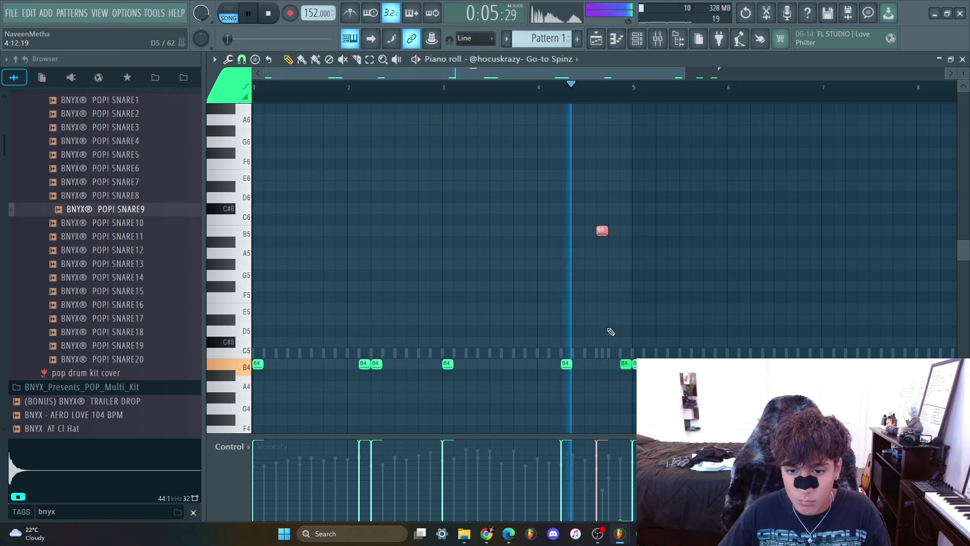
{"action": "scroll", "coordinate": [579, 347], "scroll_direction": "down", "scroll_amount": 3}
{"action": "left_click", "coordinate": [427, 88]}
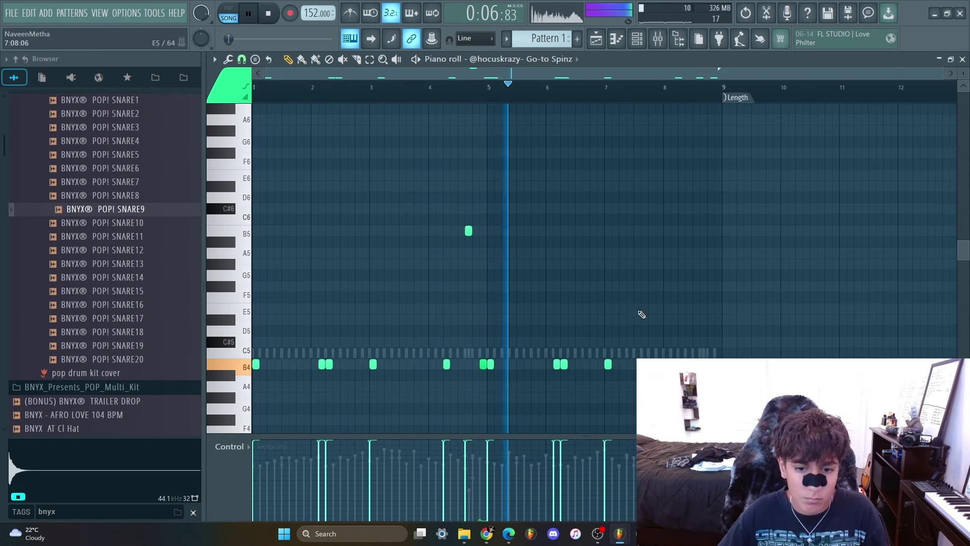
Try an extra B4 Go-to Spinz note on step 13 of bar 6, delete it and replay the pattern.
{"action": "scroll", "coordinate": [589, 387], "scroll_direction": "up", "scroll_amount": 4}
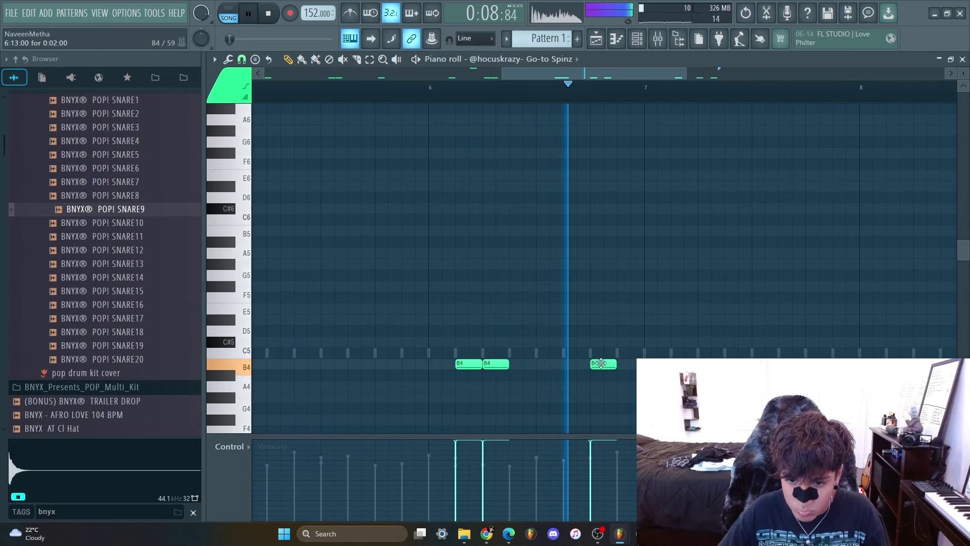
{"action": "right_click", "coordinate": [610, 366]}
{"action": "key", "text": "space"}
{"action": "key", "text": "space"}
{"action": "scroll", "coordinate": [602, 389], "scroll_direction": "down", "scroll_amount": 4}
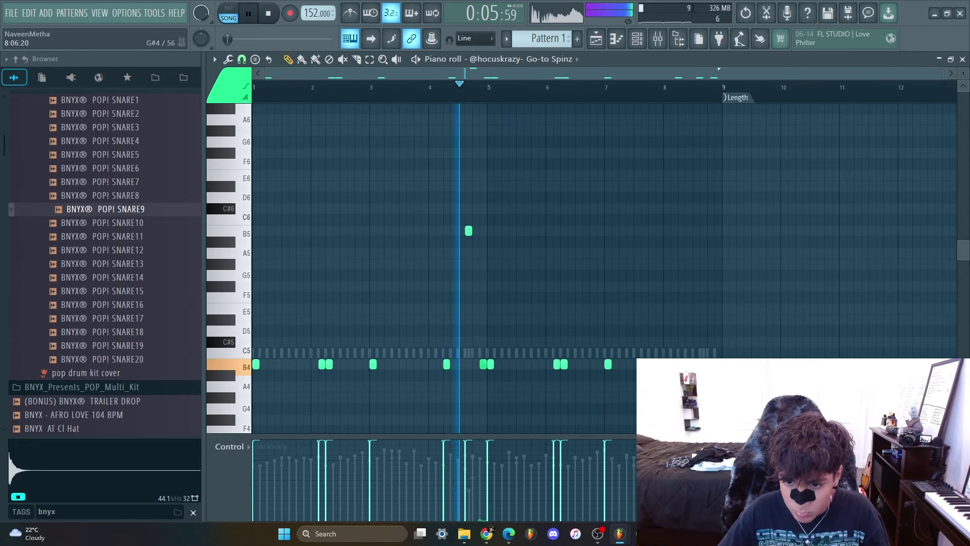
{"action": "scroll", "coordinate": [680, 386], "scroll_direction": "up", "scroll_amount": 3}
{"action": "scroll", "coordinate": [556, 364], "scroll_direction": "down", "scroll_amount": 4}
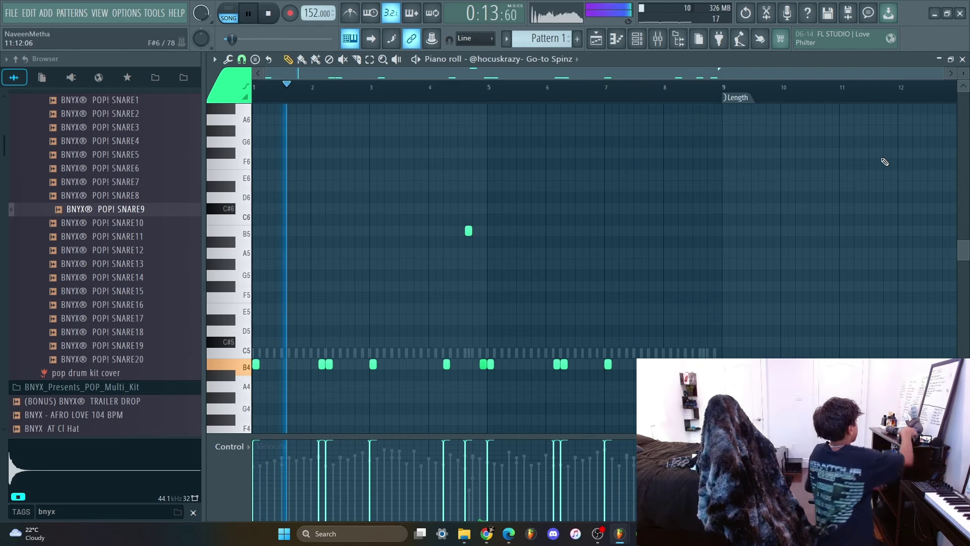
{"action": "key", "text": "space"}
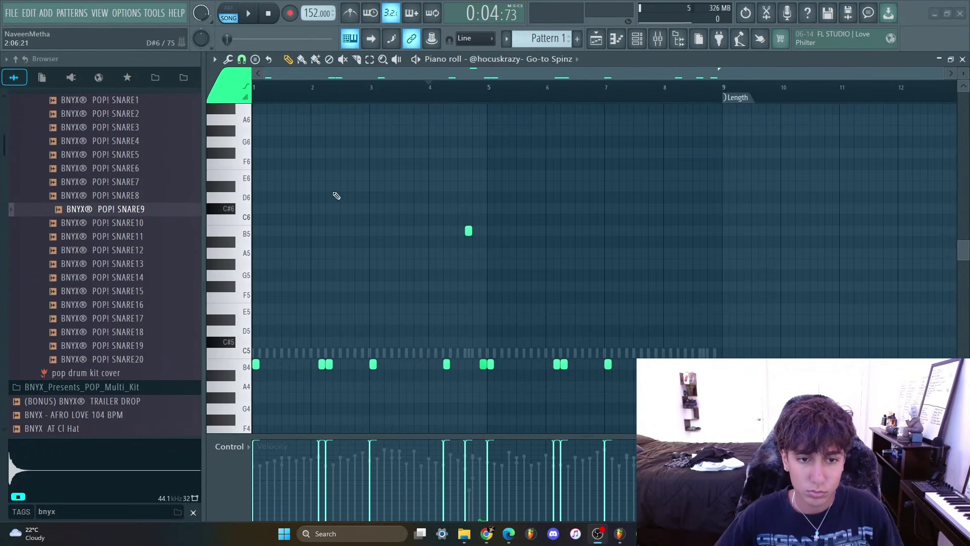
{"action": "key", "text": "space"}
Bring up the channel rack and collapse the expanded BNYX multi-kit folders in the browser.
{"action": "key", "text": "F6"}
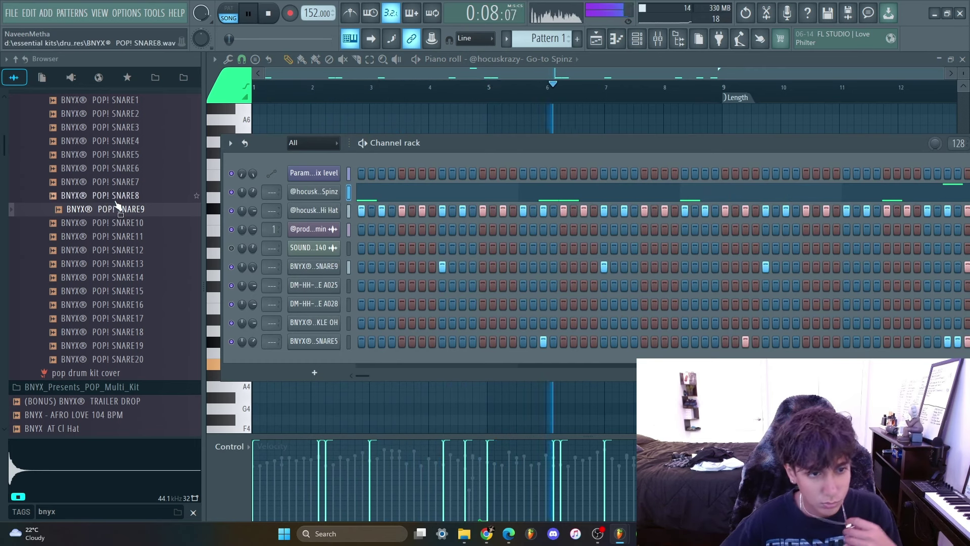
{"action": "scroll", "coordinate": [116, 202], "scroll_direction": "up", "scroll_amount": 3}
{"action": "left_click", "coordinate": [96, 224]}
{"action": "scroll", "coordinate": [95, 227], "scroll_direction": "up", "scroll_amount": 3}
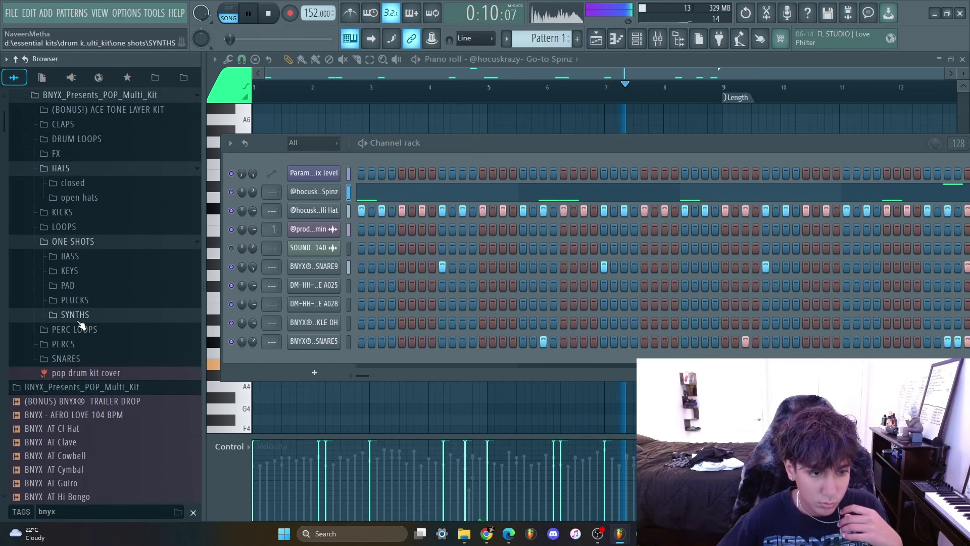
{"action": "left_click", "coordinate": [80, 325]}
{"action": "left_click", "coordinate": [96, 342]}
{"action": "scroll", "coordinate": [75, 324], "scroll_direction": "down", "scroll_amount": 2}
{"action": "left_click", "coordinate": [76, 277]}
{"action": "left_click", "coordinate": [73, 202]}
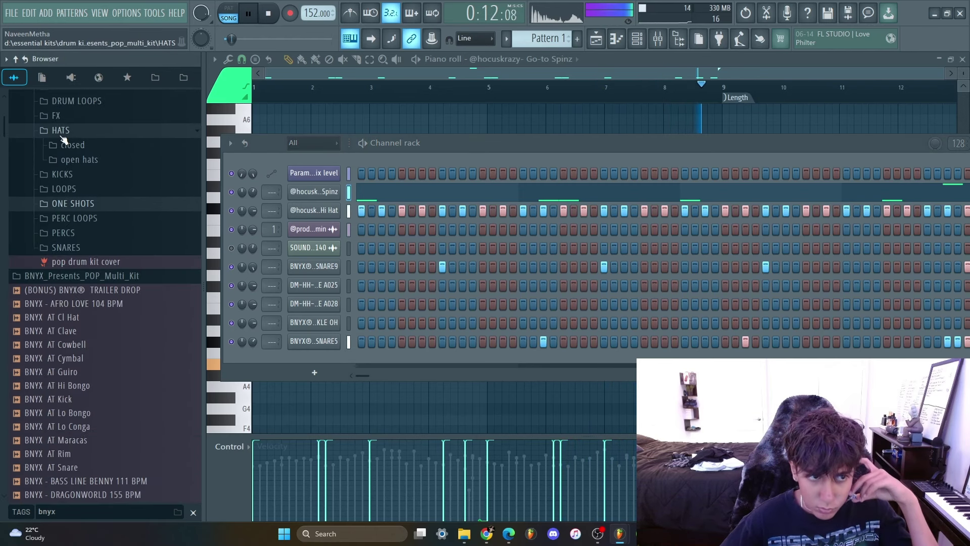
{"action": "left_click", "coordinate": [60, 133]}
{"action": "scroll", "coordinate": [63, 151], "scroll_direction": "up", "scroll_amount": 2}
{"action": "left_click", "coordinate": [76, 141]}
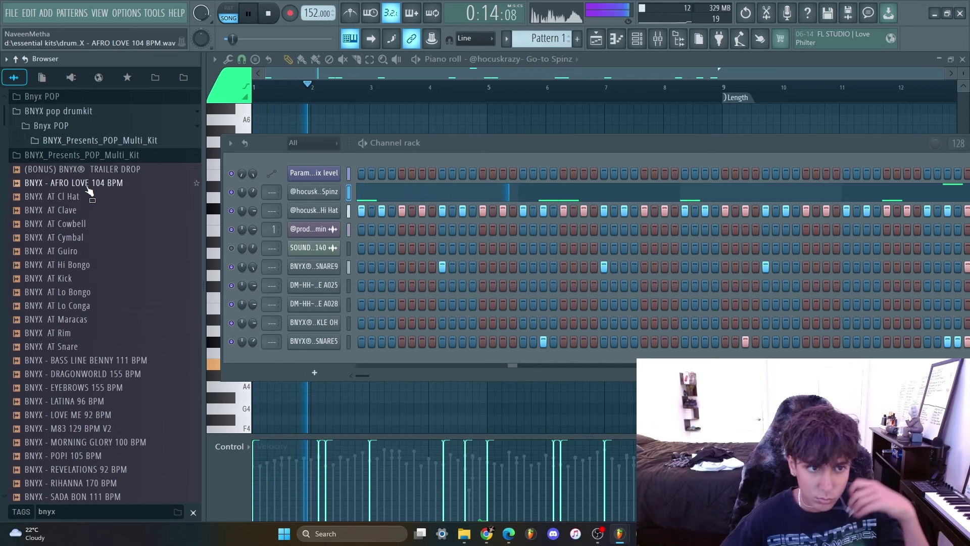
Clear the bnyx browser search, collapse the Drum Kits folder and search for "hi hat midi".
{"action": "left_click", "coordinate": [193, 512]}
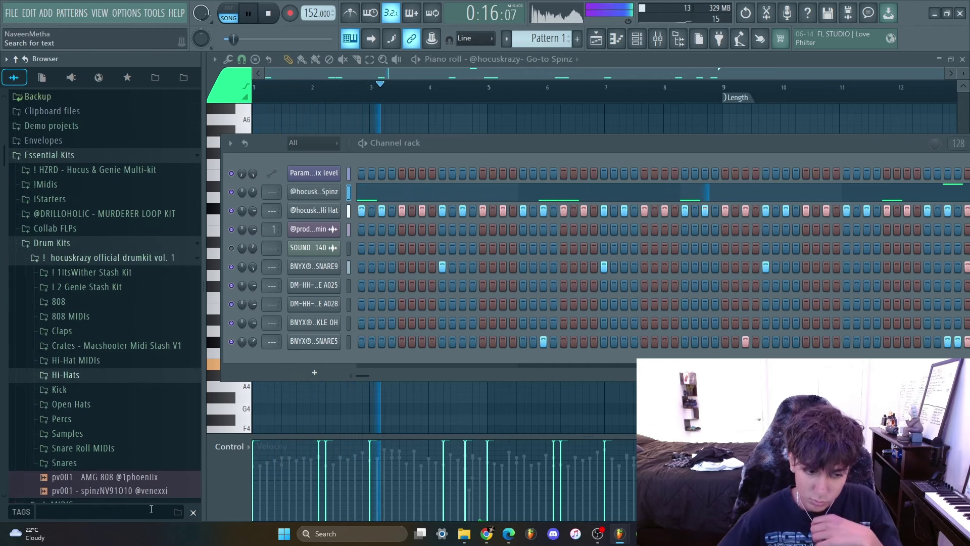
{"action": "left_click", "coordinate": [64, 244]}
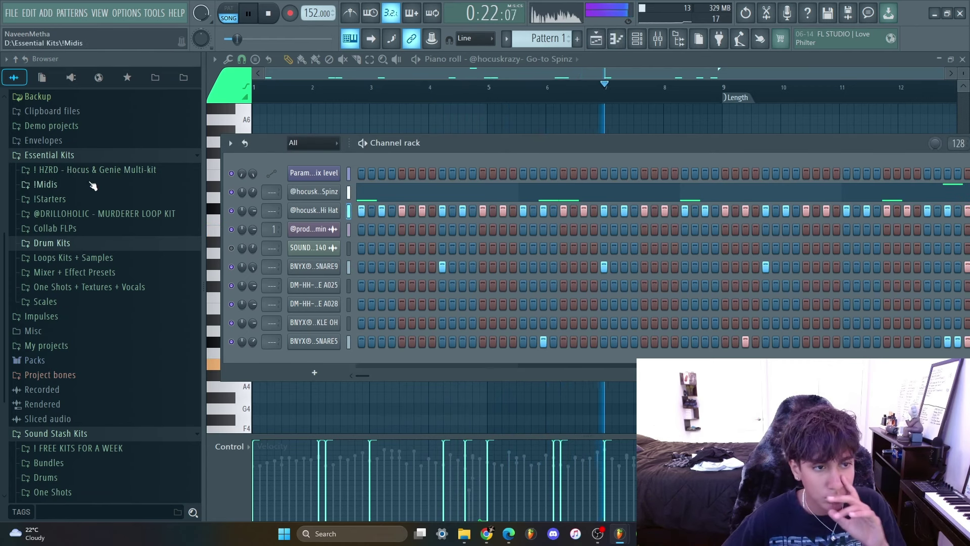
{"action": "left_click", "coordinate": [91, 170]}
{"action": "left_click", "coordinate": [83, 172]}
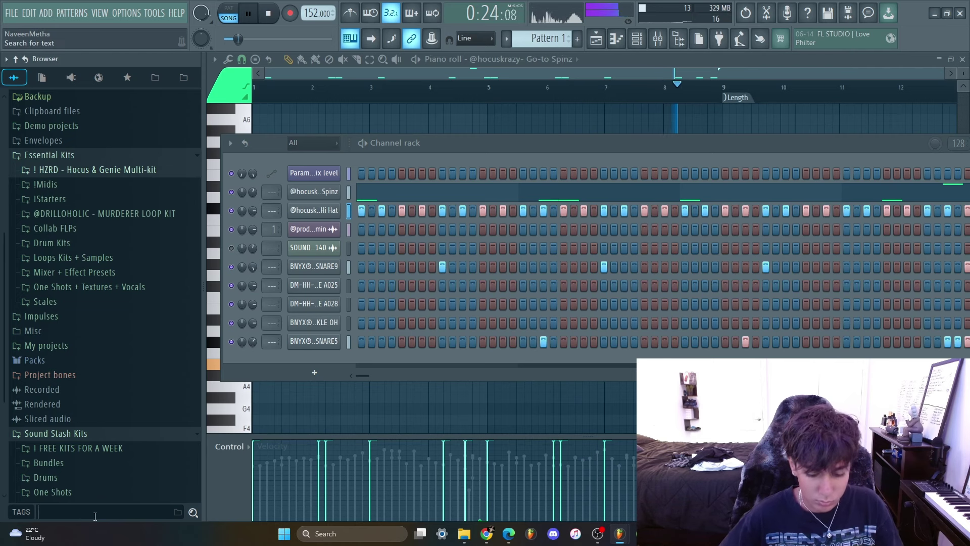
{"action": "left_click", "coordinate": [95, 512]}
{"action": "type", "text": "hi hat midi"}
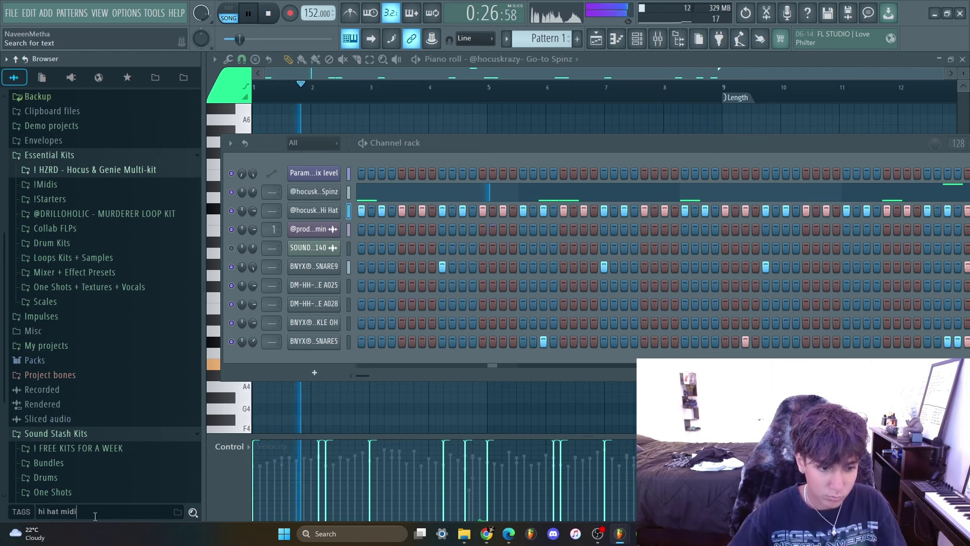
{"action": "key", "text": "Return"}
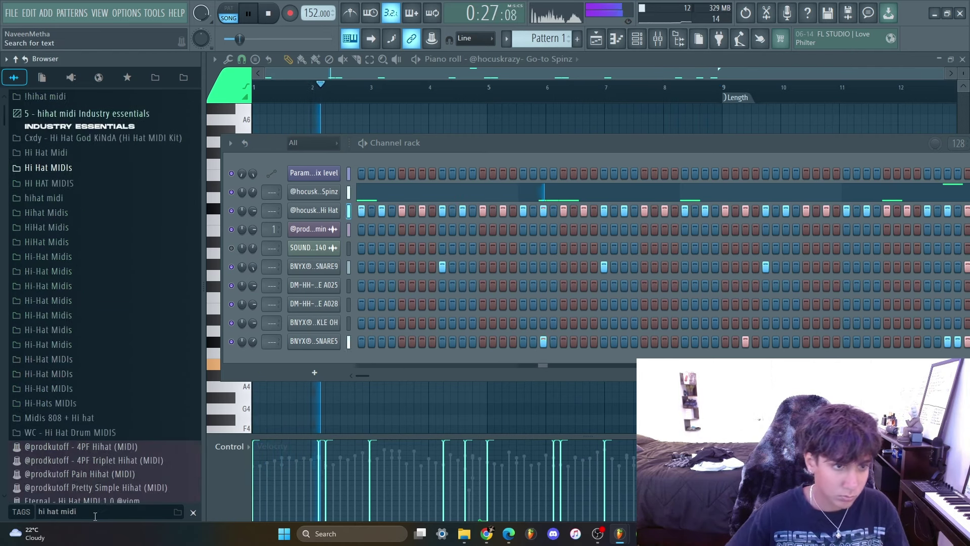
Load the HH 121 bpm MIDI from the Cxdy Hi Hat God KiNdA kit's Simple folder onto Go-to Hi Hat and view its piano roll.
{"action": "left_click", "coordinate": [97, 138]}
{"action": "left_click", "coordinate": [62, 167]}
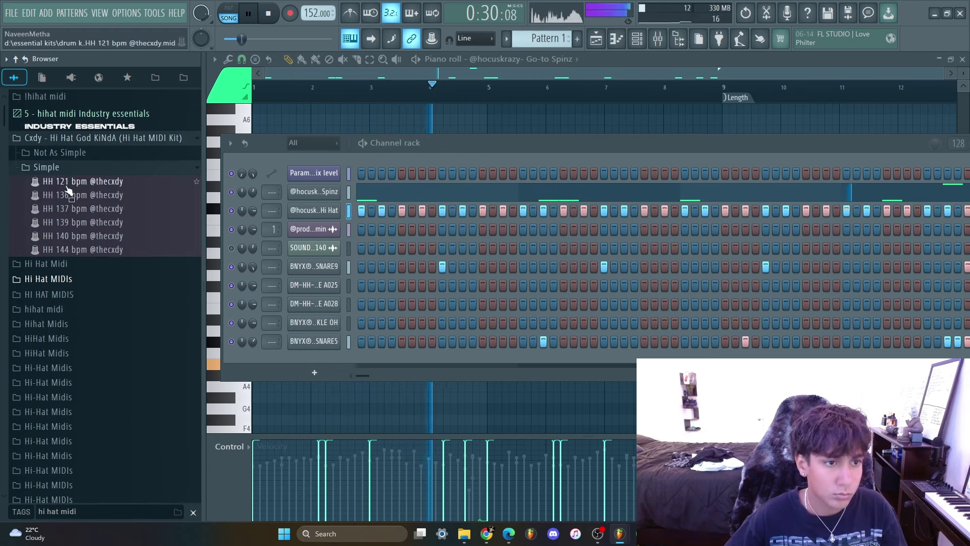
{"action": "left_click", "coordinate": [88, 181]}
{"action": "left_click_drag", "start_coordinate": [88, 181], "coordinate": [416, 216]}
{"action": "left_click", "coordinate": [416, 216]}
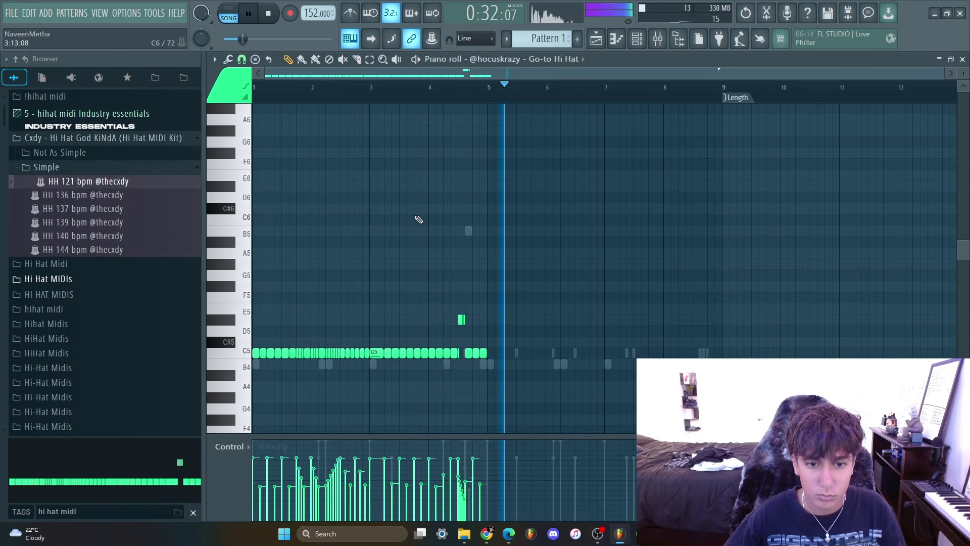
Try the HH 136, HH 139, HH 140 and HH 144 bpm MIDIs from the Simple folder on Go-to Hi Hat.
{"action": "key", "text": "space"}
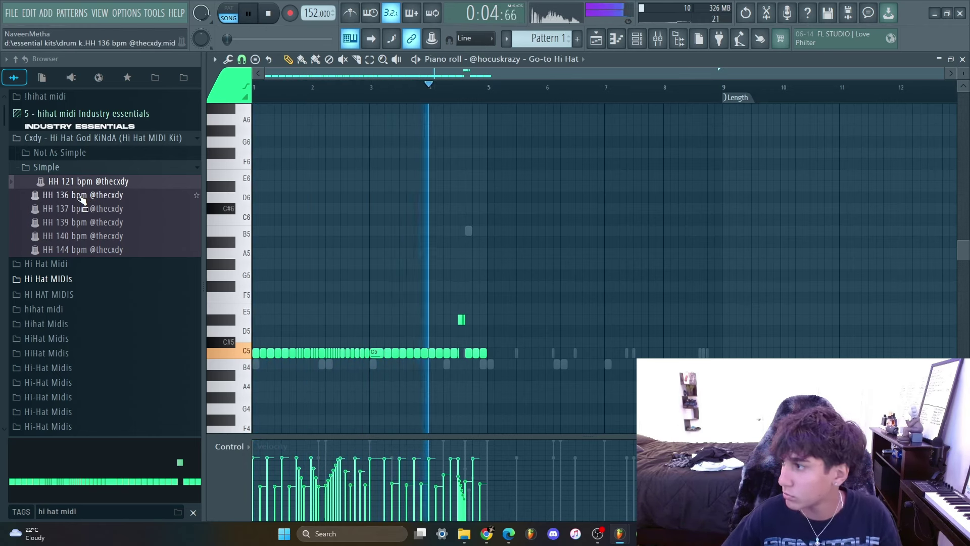
{"action": "left_click_drag", "start_coordinate": [80, 197], "coordinate": [354, 231]}
{"action": "left_click_drag", "start_coordinate": [80, 223], "coordinate": [392, 241]}
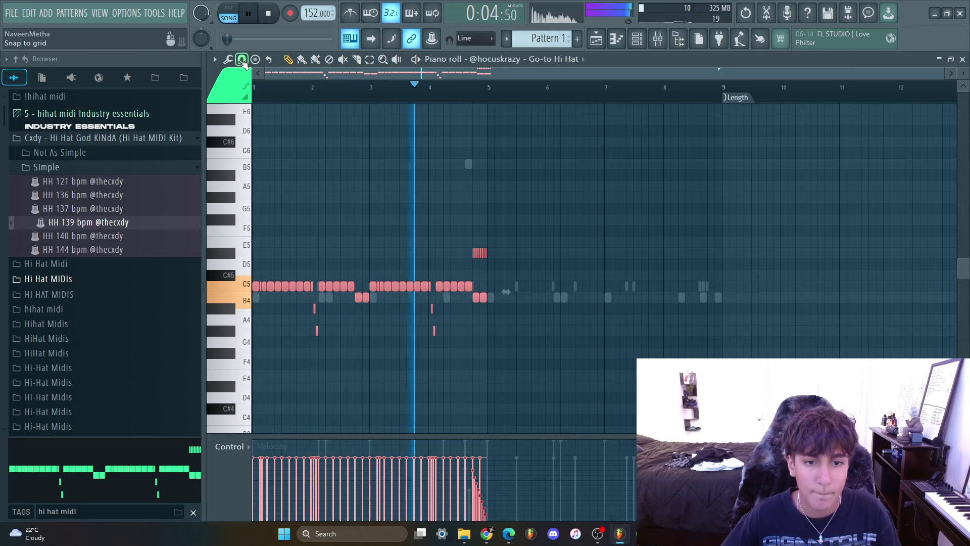
{"action": "left_click_drag", "start_coordinate": [92, 236], "coordinate": [341, 204]}
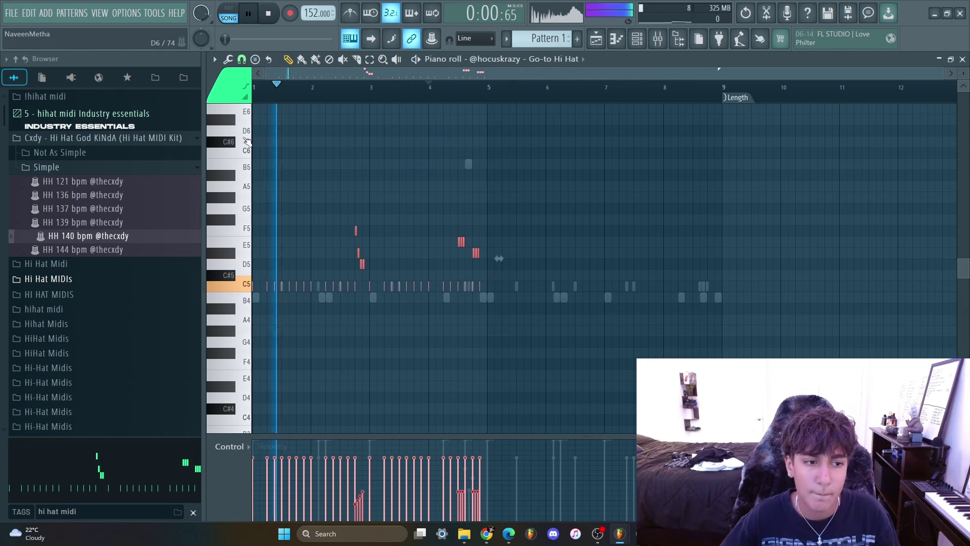
{"action": "left_click_drag", "start_coordinate": [121, 250], "coordinate": [331, 167]}
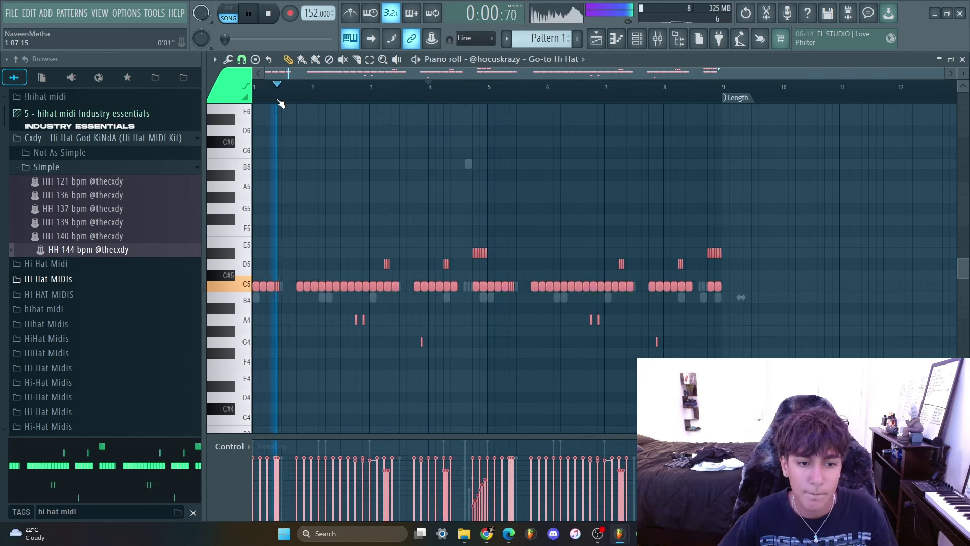
Try the HH 103, HH 104 and HH 105 bpm MIDIs from the Not As Simple folder on Go-to Hi Hat.
{"action": "left_click", "coordinate": [61, 167]}
{"action": "left_click", "coordinate": [65, 152]}
{"action": "left_click_drag", "start_coordinate": [71, 170], "coordinate": [288, 204]}
{"action": "left_click", "coordinate": [107, 180]}
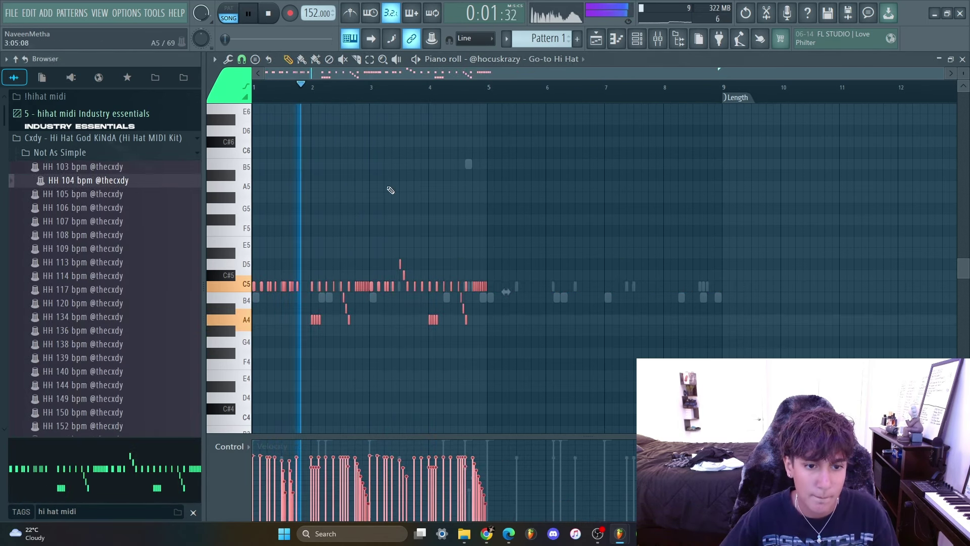
{"action": "left_click_drag", "start_coordinate": [76, 196], "coordinate": [473, 201]}
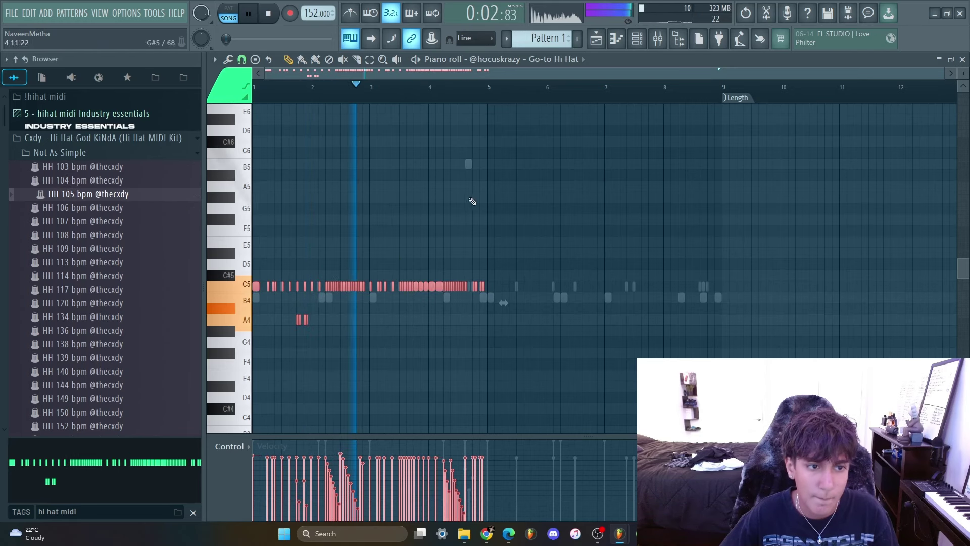
Try Jcabz HiHat Midi 1 and Midi 1 from the HiHat Midis folders on Go-to Hi Hat.
{"action": "left_click", "coordinate": [81, 152]}
{"action": "left_click", "coordinate": [66, 242]}
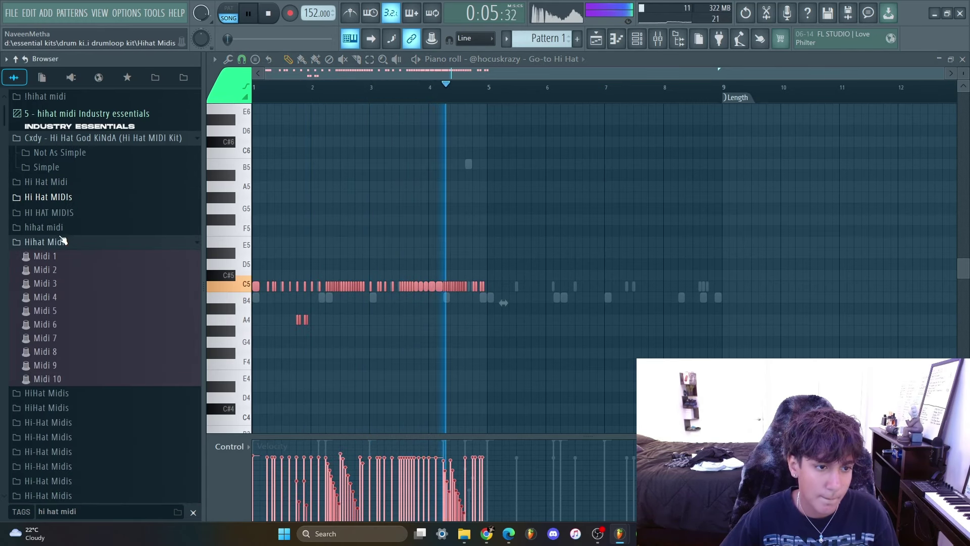
{"action": "left_click", "coordinate": [60, 242]}
{"action": "left_click", "coordinate": [56, 257]}
{"action": "left_click", "coordinate": [56, 258]}
{"action": "left_click", "coordinate": [57, 257]}
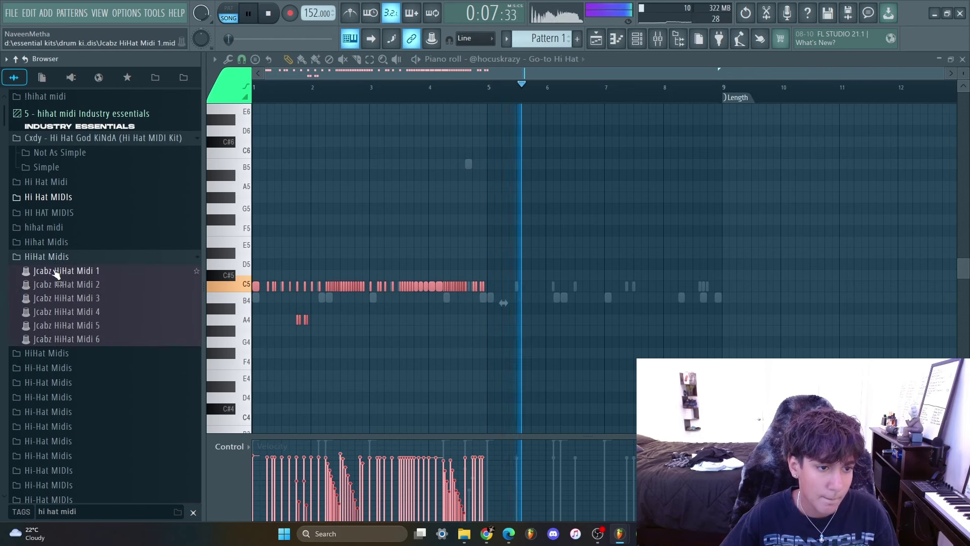
{"action": "left_click", "coordinate": [54, 272]}
{"action": "left_click", "coordinate": [54, 258]}
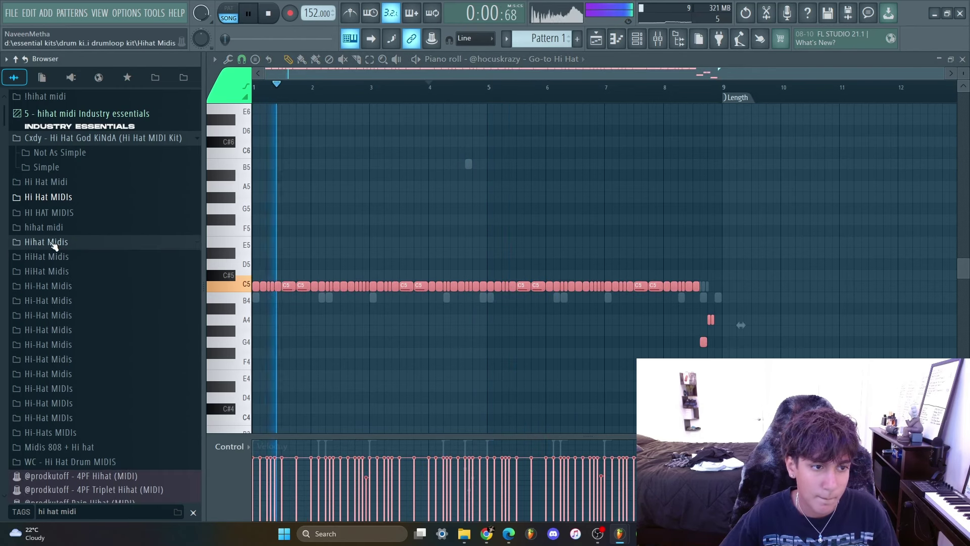
{"action": "left_click", "coordinate": [75, 243]}
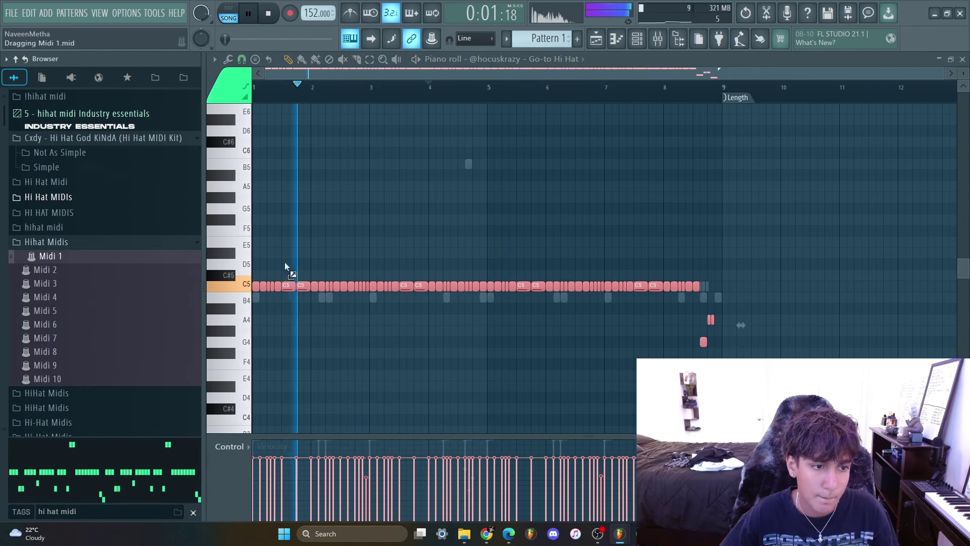
Browse the remaining Hi-Hat MIDIs folders and try the Eternal - Hi Hat MIDI 6.0 file on Go-to Hi Hat.
{"action": "left_click", "coordinate": [65, 243]}
{"action": "left_click", "coordinate": [82, 403]}
{"action": "scroll", "coordinate": [76, 354], "scroll_direction": "down", "scroll_amount": 3}
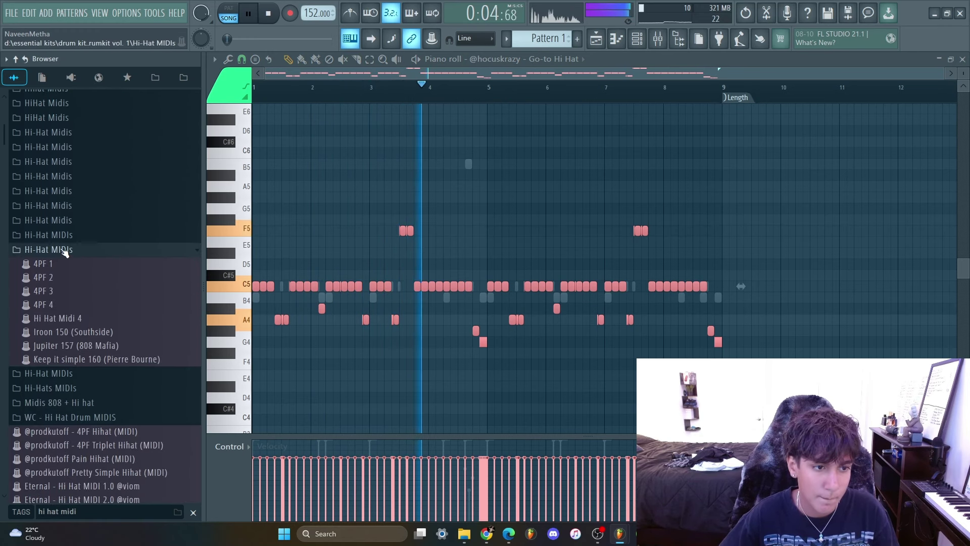
{"action": "left_click", "coordinate": [61, 249]}
{"action": "left_click", "coordinate": [57, 222]}
{"action": "left_click", "coordinate": [57, 223]}
{"action": "left_click", "coordinate": [57, 222]}
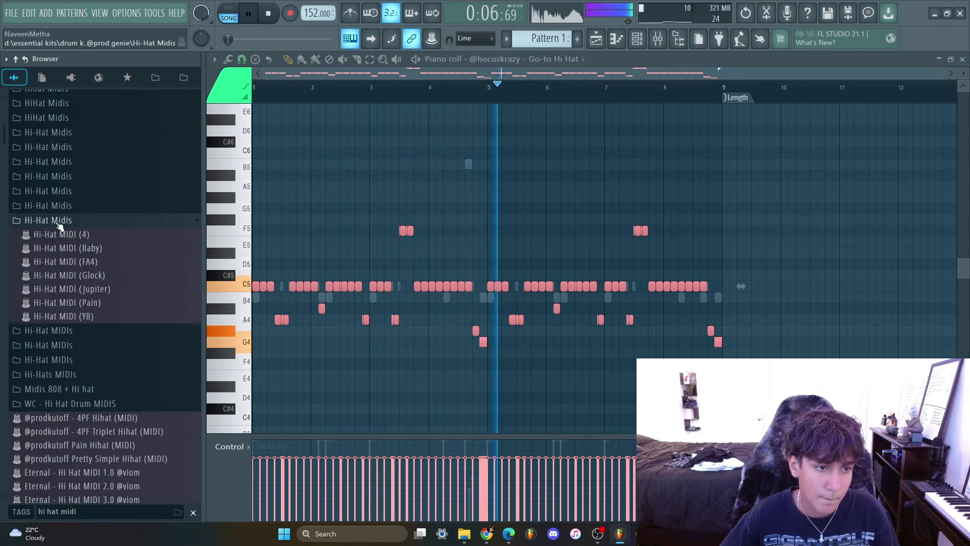
{"action": "left_click", "coordinate": [57, 222]}
{"action": "scroll", "coordinate": [107, 315], "scroll_direction": "down", "scroll_amount": 3}
{"action": "left_click", "coordinate": [107, 315]}
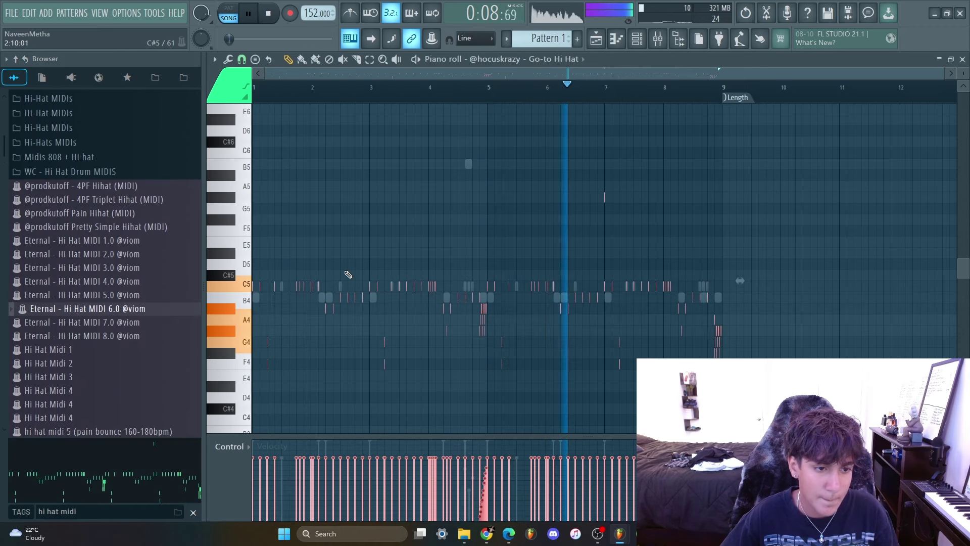
Load the Hi-Hat MIDI (FA4) file from the search results onto Go-to Hi Hat.
{"action": "scroll", "coordinate": [98, 339], "scroll_direction": "down", "scroll_amount": 10}
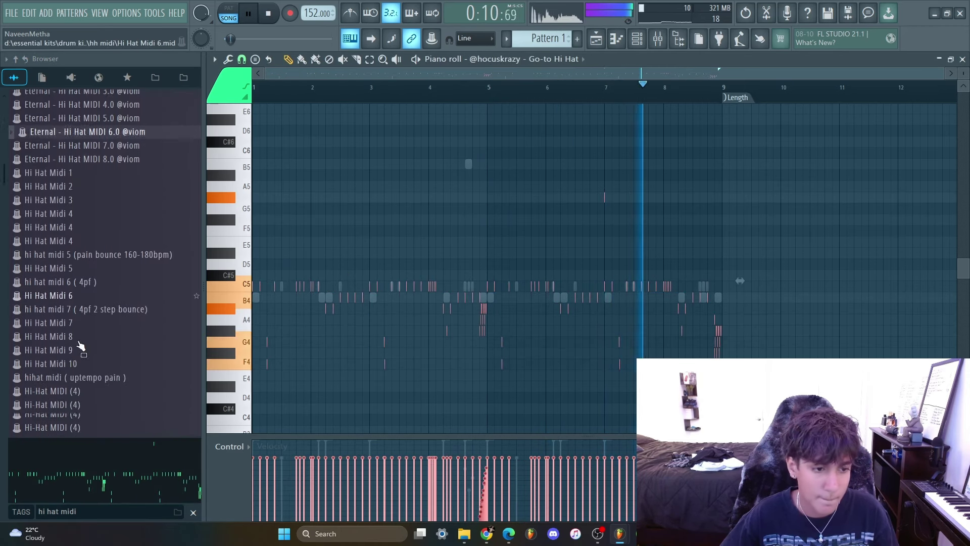
{"action": "left_click_drag", "start_coordinate": [96, 172], "coordinate": [387, 162]}
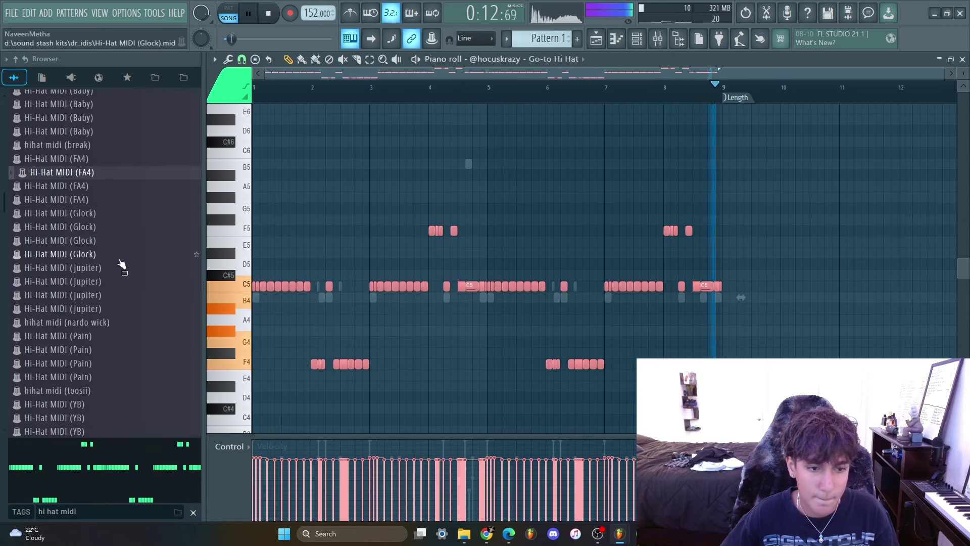
{"action": "scroll", "coordinate": [114, 262], "scroll_direction": "down", "scroll_amount": 6}
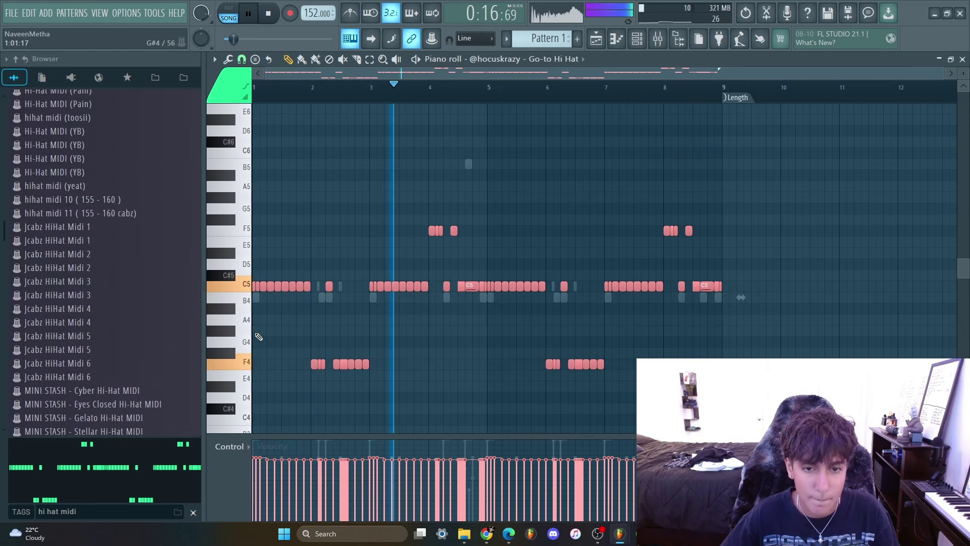
Select all the F4 hi-hat notes and raise them to B4.
{"action": "left_click_drag", "start_coordinate": [245, 342], "coordinate": [246, 381], "text": "ctrl"}
{"action": "key", "text": "shift+Up"}
{"action": "key", "text": "Up"}
{"action": "key", "text": "Up"}
{"action": "key", "text": "Up"}
{"action": "key", "text": "Up"}
{"action": "key", "text": "Up"}
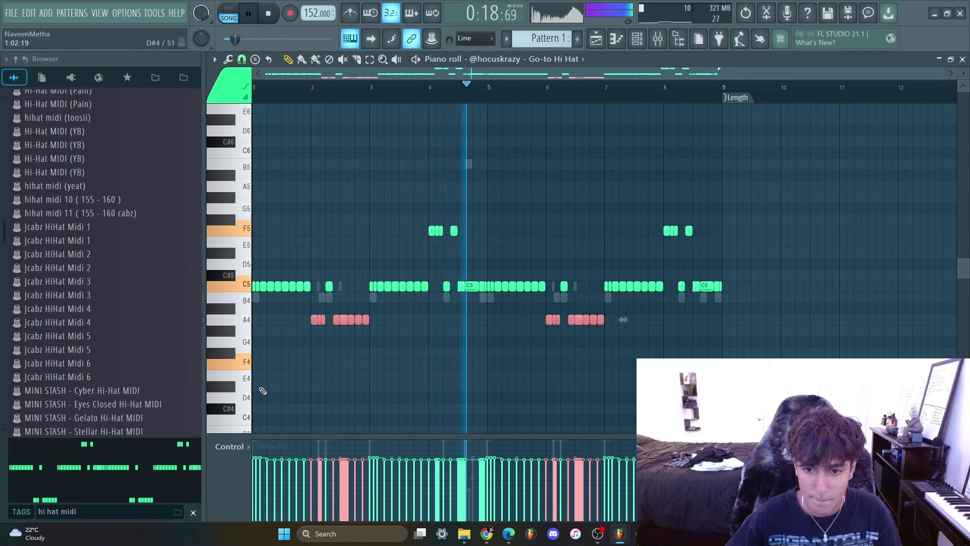
Select all the F5 hi-hat notes, lower them to C#5 and deselect them.
{"action": "left_click", "coordinate": [247, 229]}
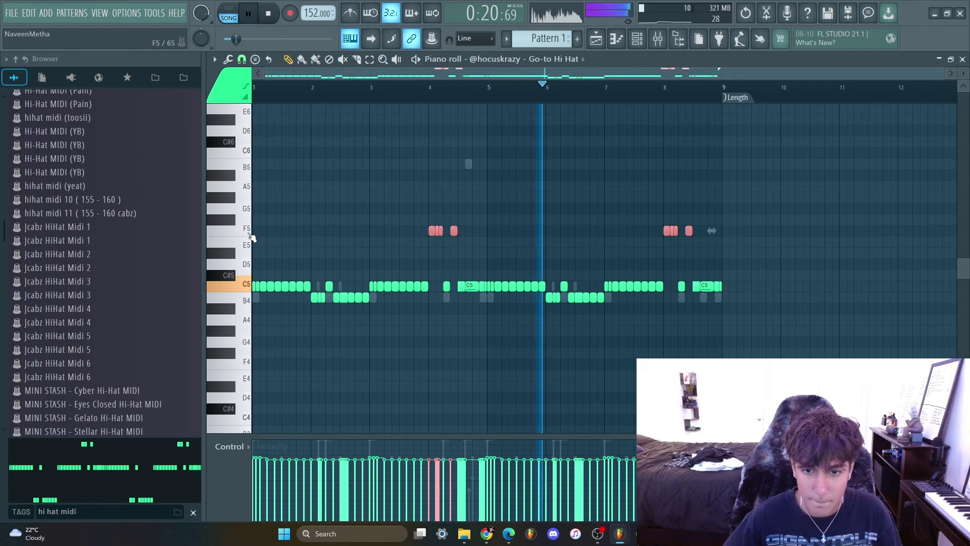
{"action": "key", "text": "Down"}
{"action": "key", "text": "Down"}
{"action": "key", "text": "Down"}
{"action": "key", "text": "shift+Down"}
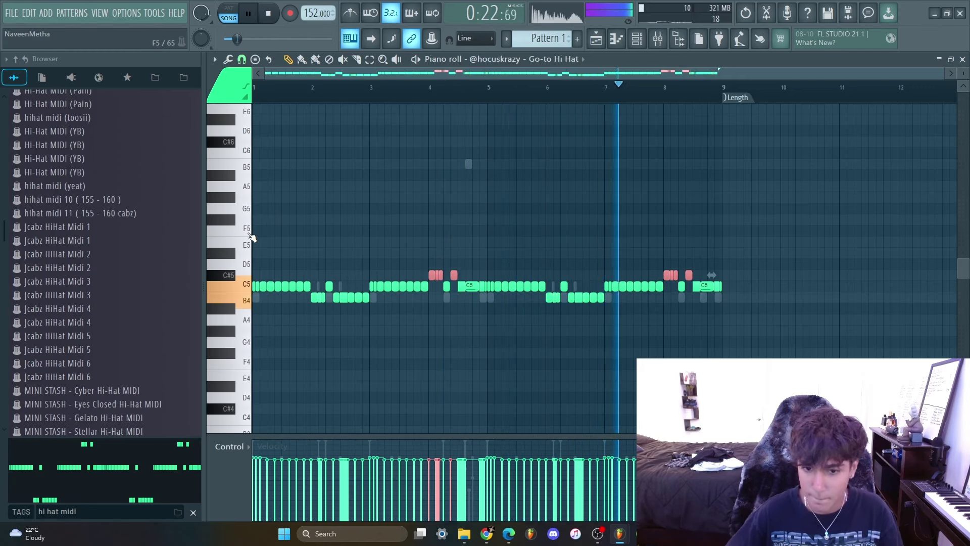
{"action": "left_click", "coordinate": [333, 164], "text": "ctrl"}
Randomize the pan and velocity levels of the hi-hat notes slightly, leaving the pattern generator off.
{"action": "left_click", "coordinate": [242, 60]}
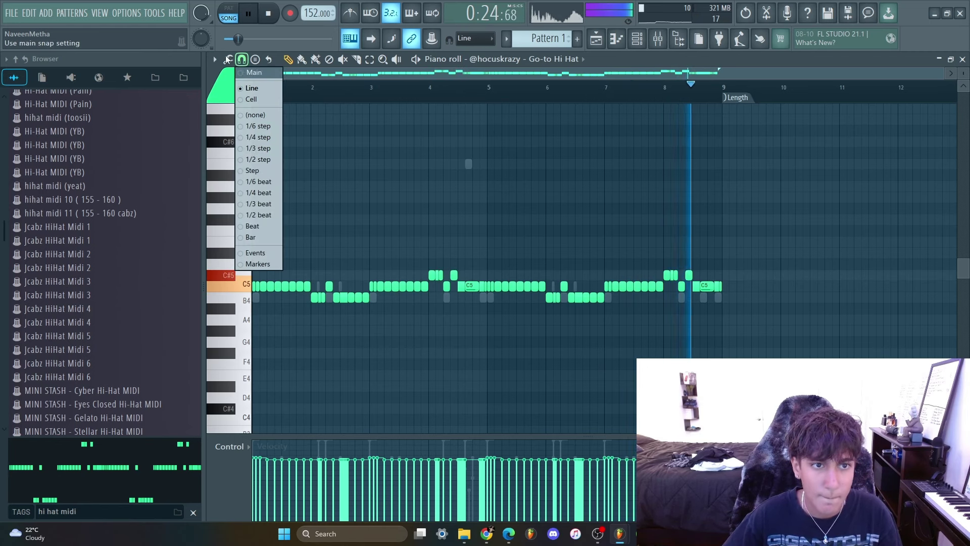
{"action": "left_click", "coordinate": [214, 59]}
{"action": "mouse_move", "coordinate": [253, 96]}
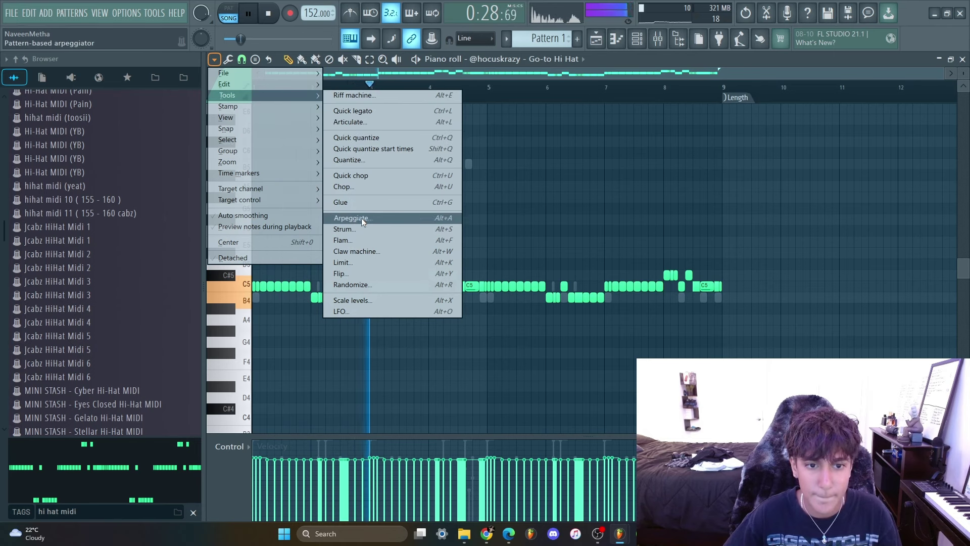
{"action": "left_click", "coordinate": [352, 286]}
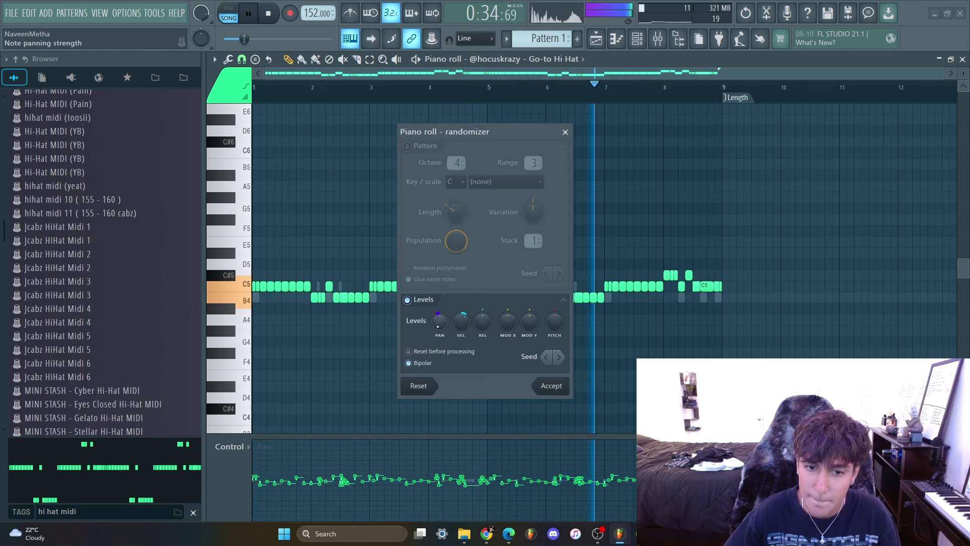
{"action": "left_click", "coordinate": [556, 385]}
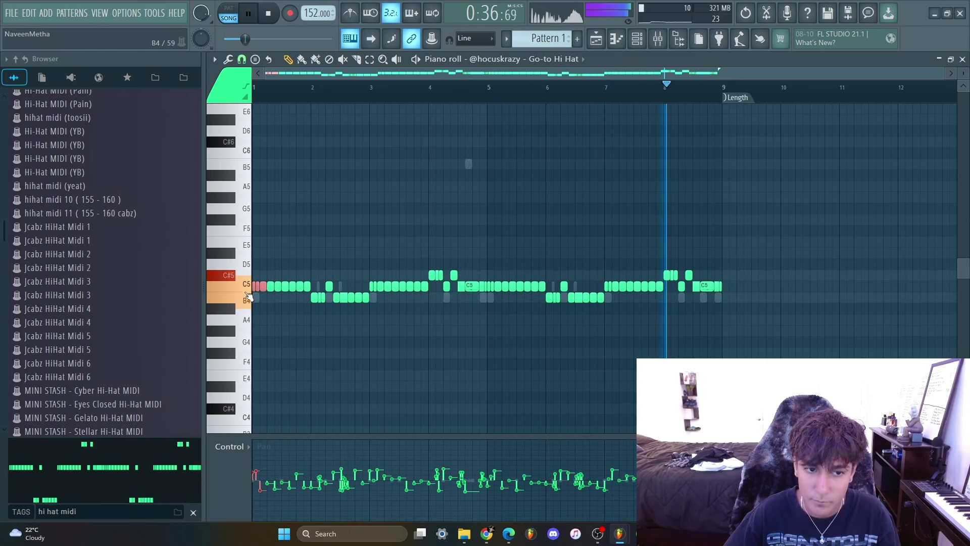
Select all hi-hat notes and show note velocity in the control lane.
{"action": "key", "text": "ctrl+a"}
{"action": "left_click", "coordinate": [229, 447]}
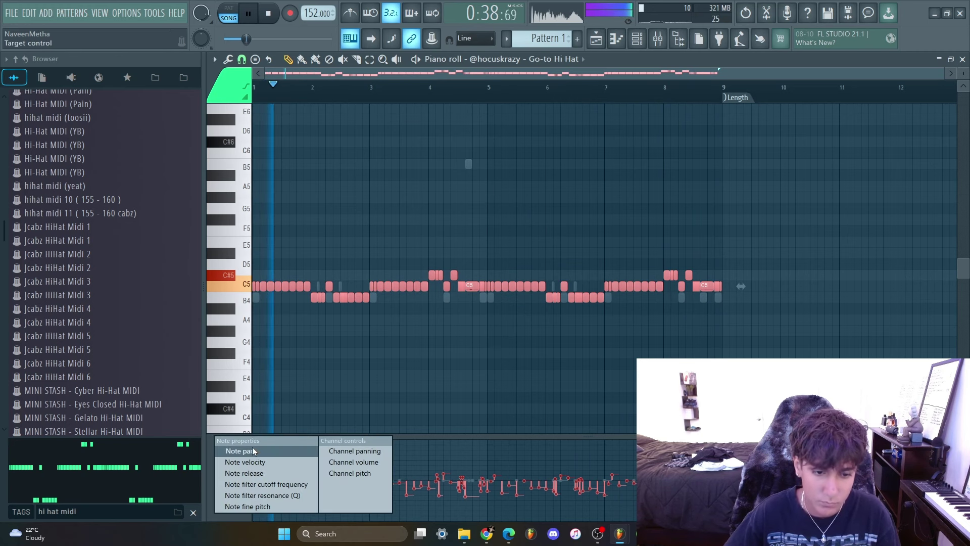
{"action": "left_click", "coordinate": [237, 462]}
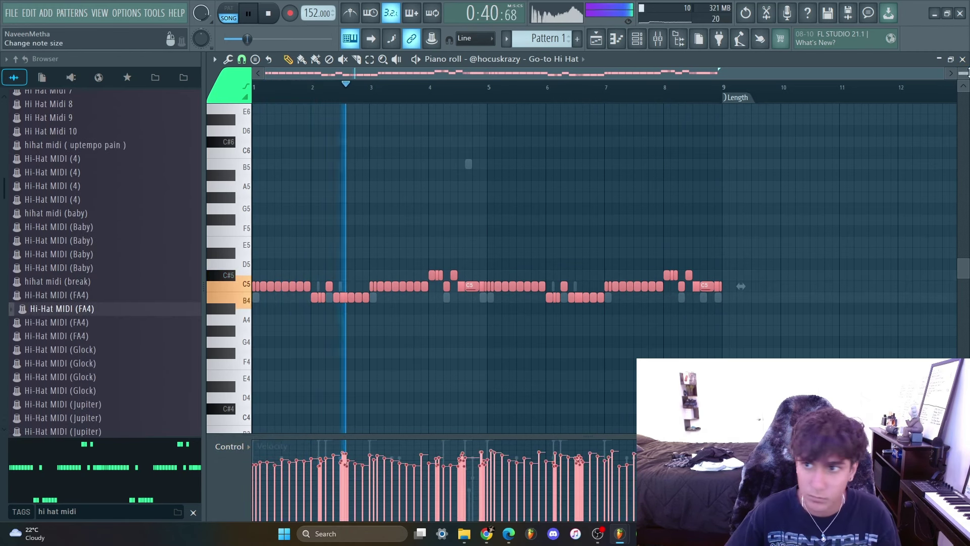
Bring up the channel rack, clear the hi hat midi browser search and collapse the Essential Kits folder.
{"action": "key", "text": "F7"}
{"action": "left_click", "coordinate": [194, 513]}
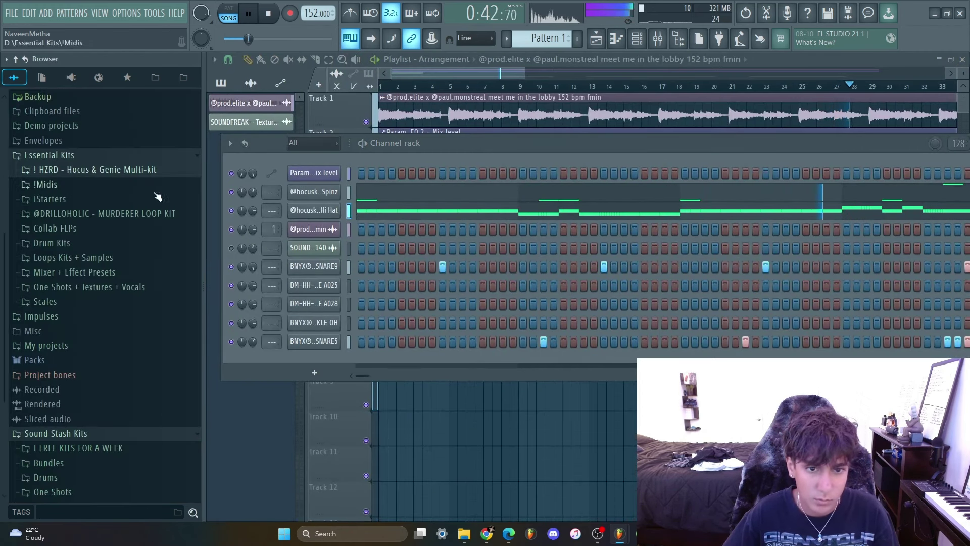
{"action": "left_click", "coordinate": [76, 156]}
Filter the channel rack to Unsorted, check the TINKLE OH sampler and return the filter to All.
{"action": "left_click", "coordinate": [309, 143]}
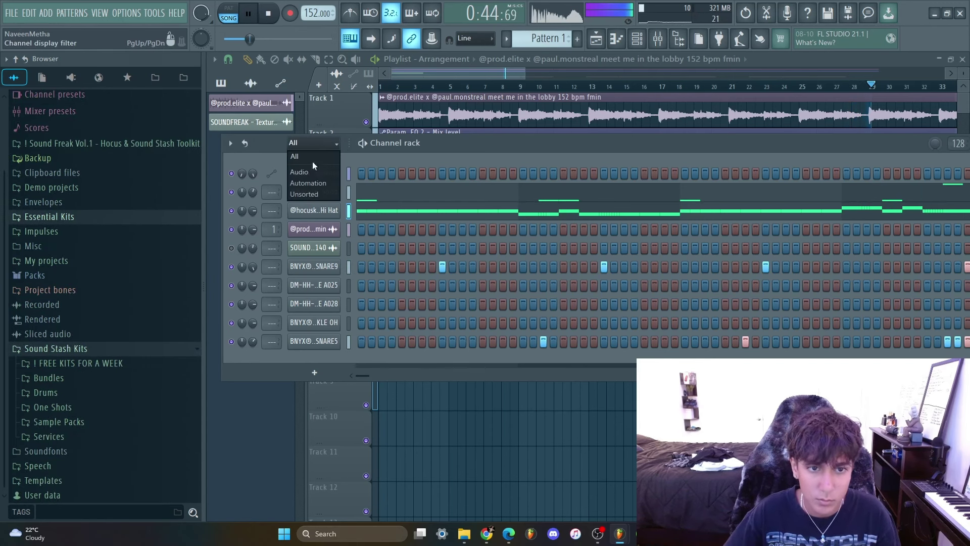
{"action": "left_click", "coordinate": [310, 196]}
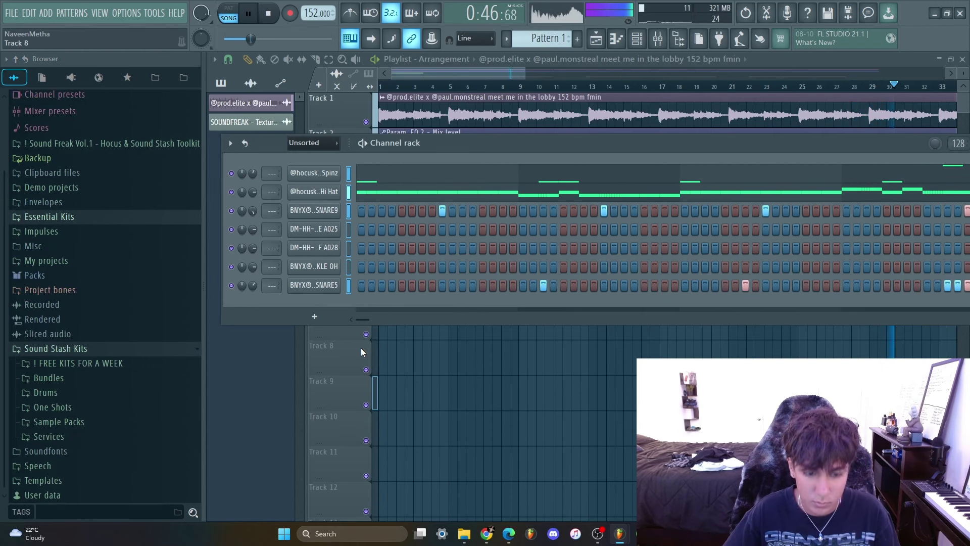
{"action": "left_click", "coordinate": [314, 268]}
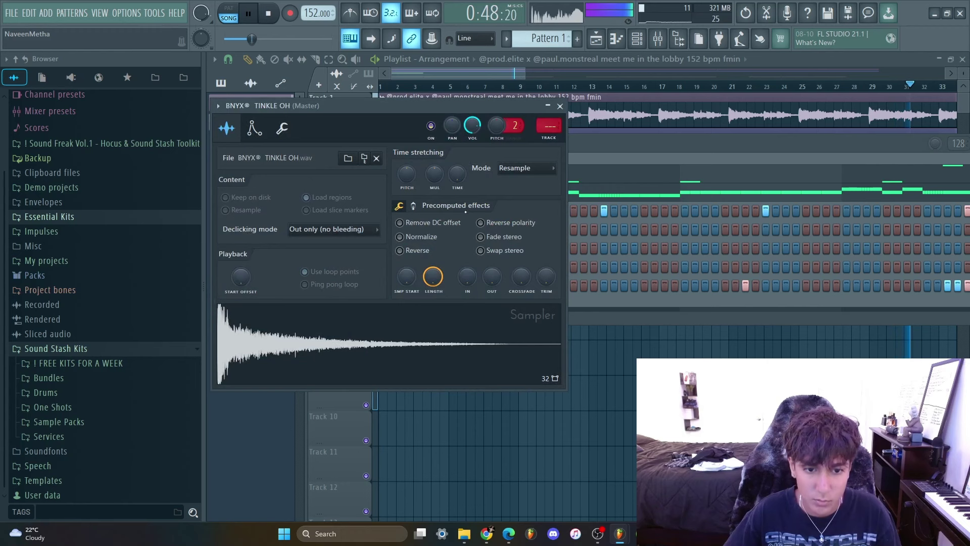
{"action": "left_click", "coordinate": [560, 106]}
{"action": "left_click", "coordinate": [312, 157]}
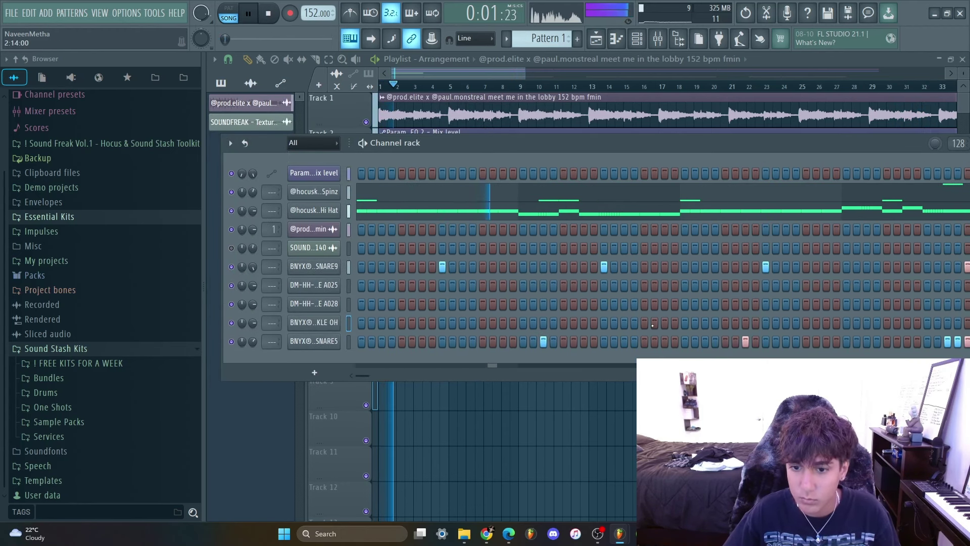
Place a TINKLE OH hit on step 29 and add a short quick fade-in to its sample.
{"action": "left_click", "coordinate": [318, 322]}
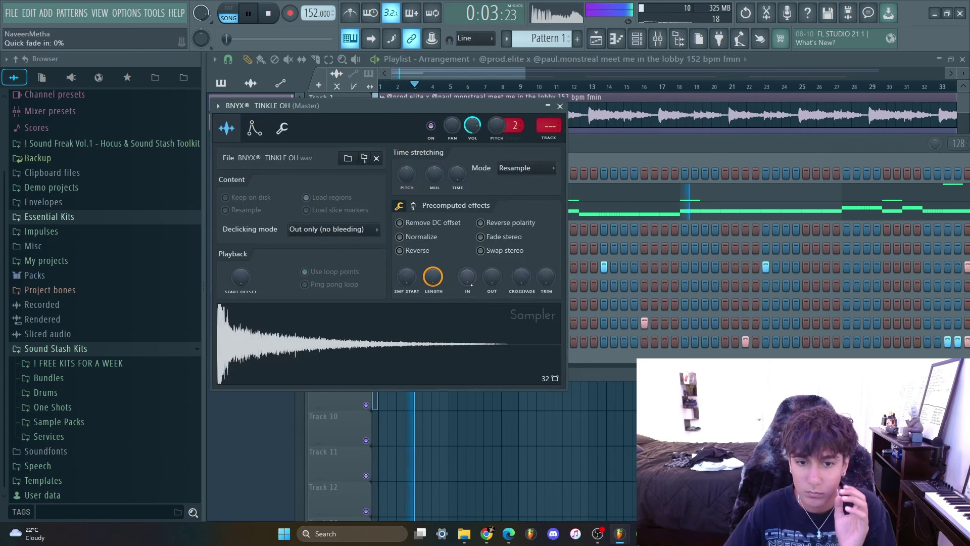
{"action": "left_click_drag", "start_coordinate": [467, 276], "coordinate": [466, 268]}
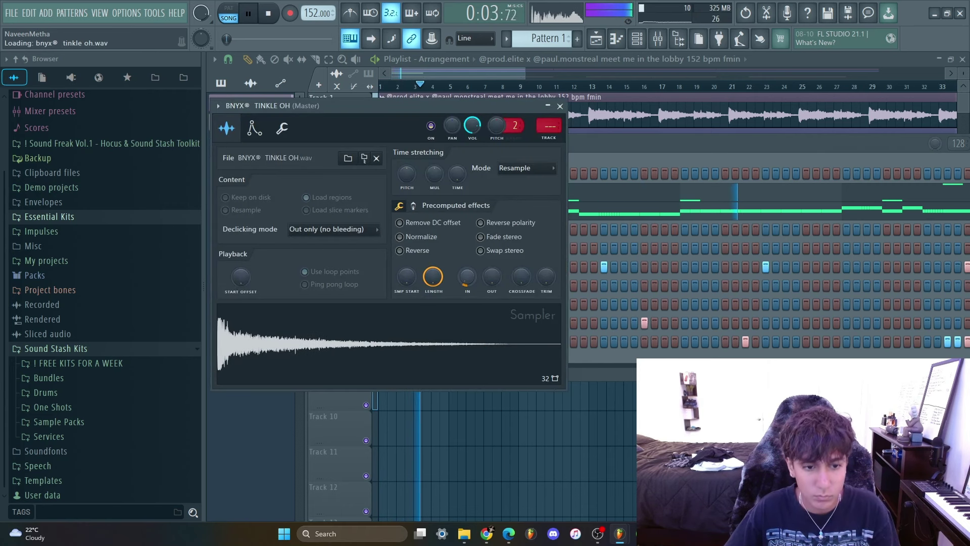
{"action": "left_click", "coordinate": [560, 107]}
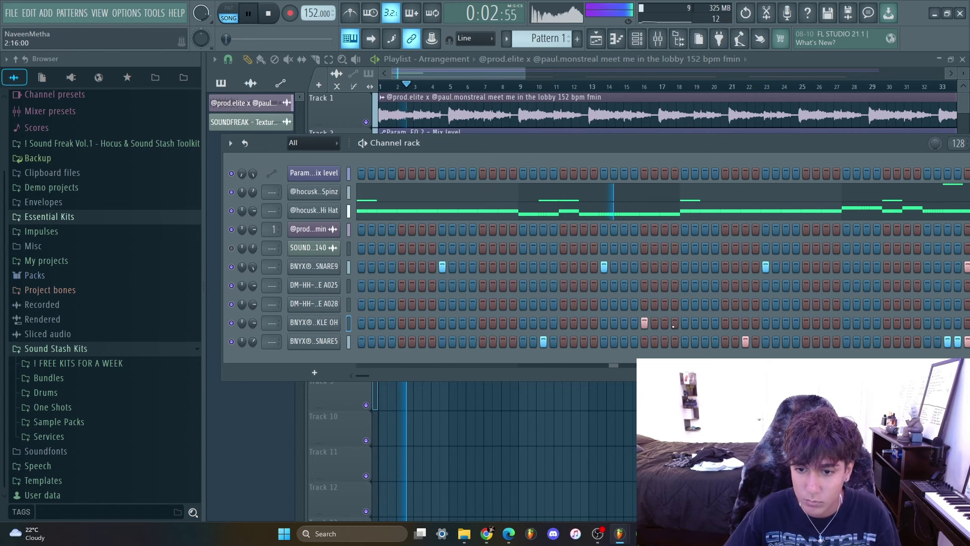
Place another TINKLE OH hit on step 32 and set the channel to cut itself.
{"action": "right_click", "coordinate": [309, 325]}
{"action": "left_click", "coordinate": [369, 396]}
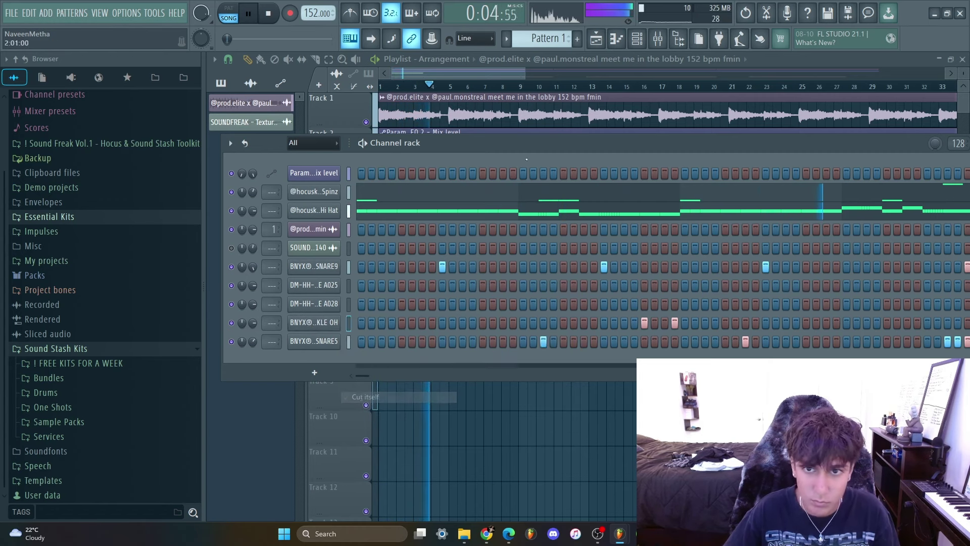
{"action": "key", "text": "space"}
{"action": "key", "text": "space"}
In the TINKLE OH piano roll, drop the second hit's velocity to near zero and set the snap to Main.
{"action": "left_click", "coordinate": [616, 38]}
{"action": "left_click", "coordinate": [365, 286], "text": "ctrl"}
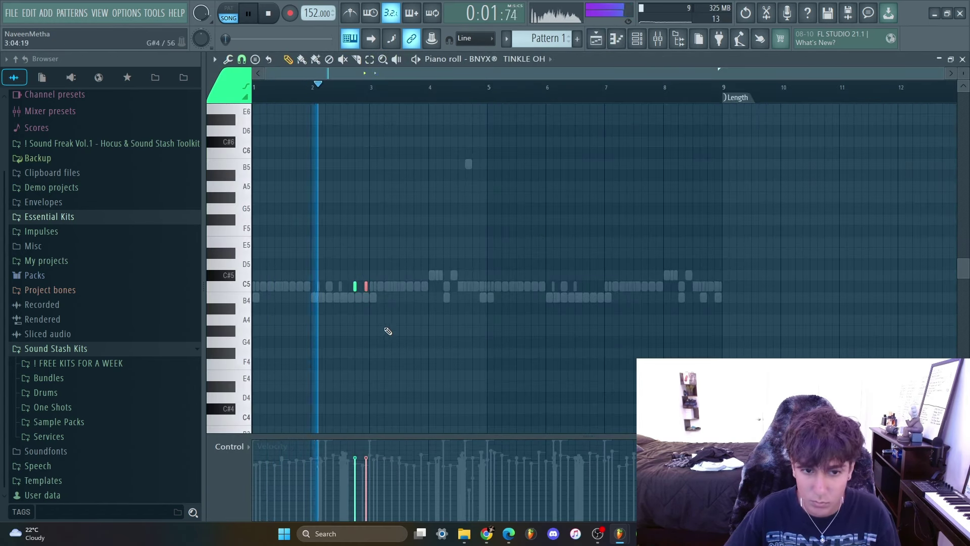
{"action": "left_click_drag", "start_coordinate": [368, 470], "coordinate": [366, 520]}
{"action": "left_click", "coordinate": [242, 59]}
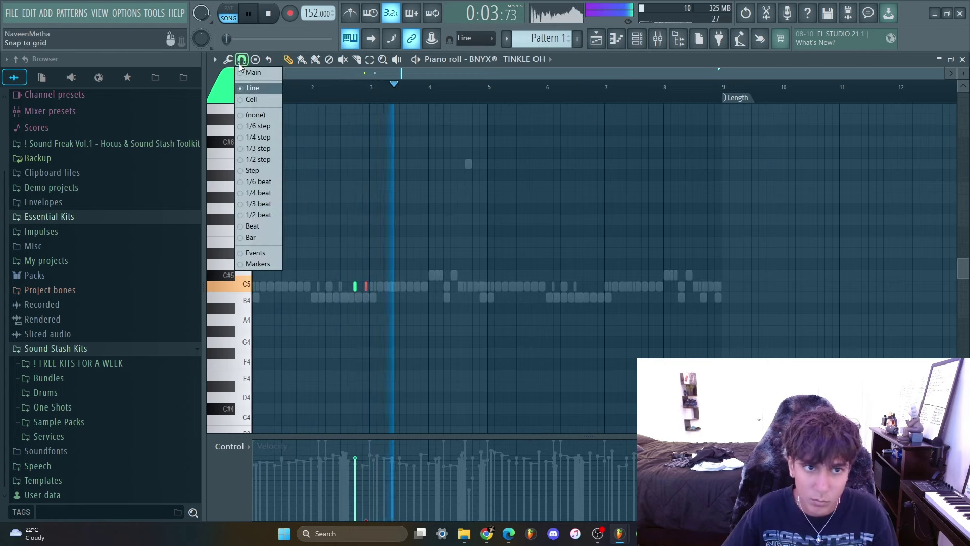
{"action": "left_click", "coordinate": [247, 71]}
Duplicate bars 1–4 of the TINKLE OH pattern into bars 5–8 and return to the channel rack.
{"action": "left_click_drag", "start_coordinate": [488, 101], "coordinate": [169, 158]}
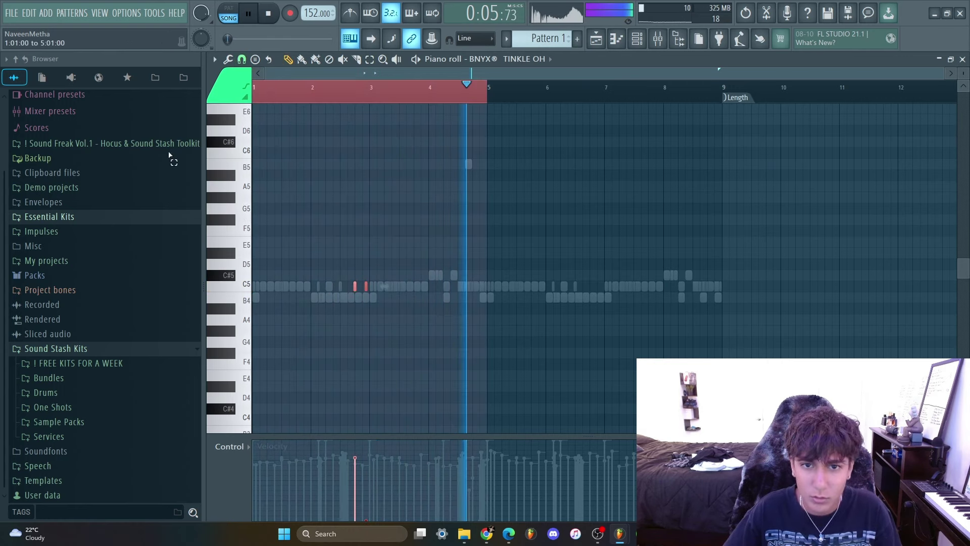
{"action": "key", "text": "ctrl+b"}
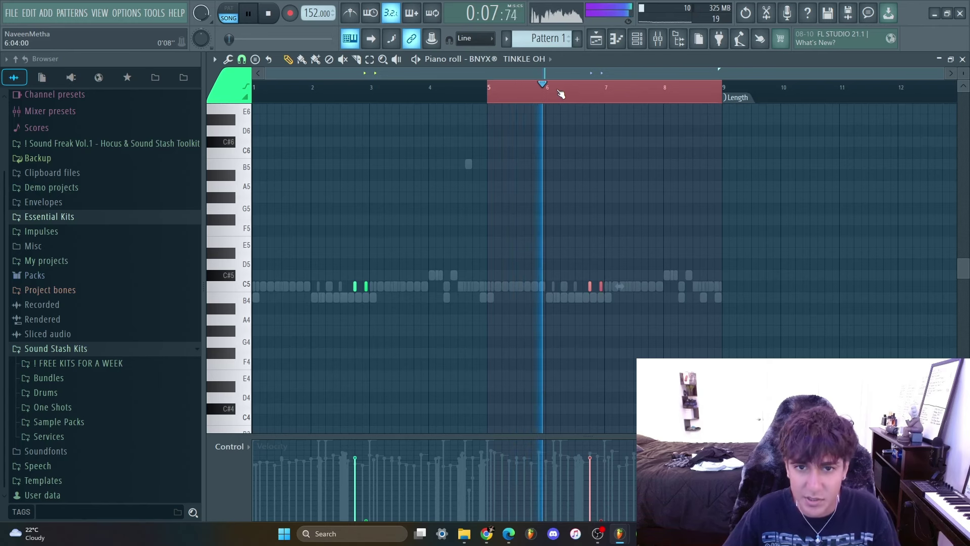
{"action": "left_click", "coordinate": [530, 91]}
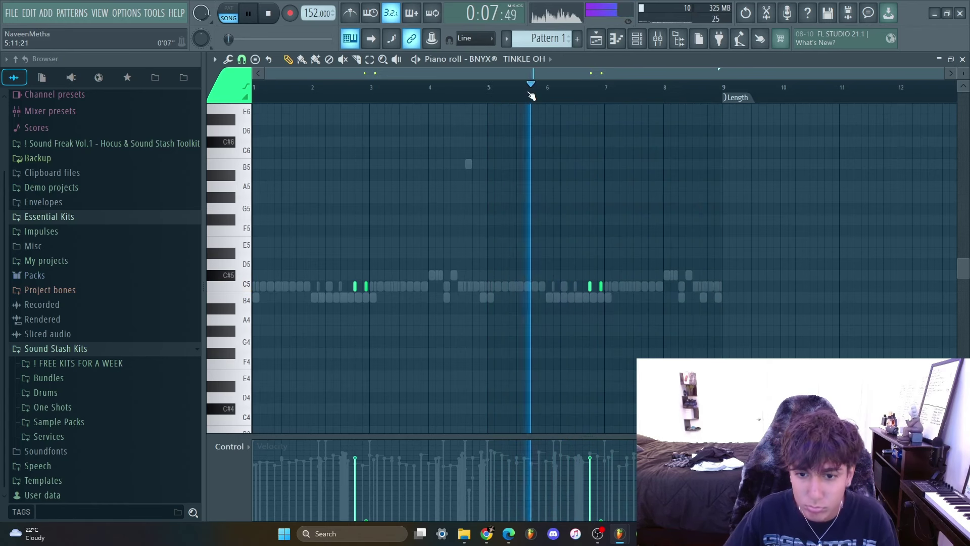
{"action": "key", "text": "F7"}
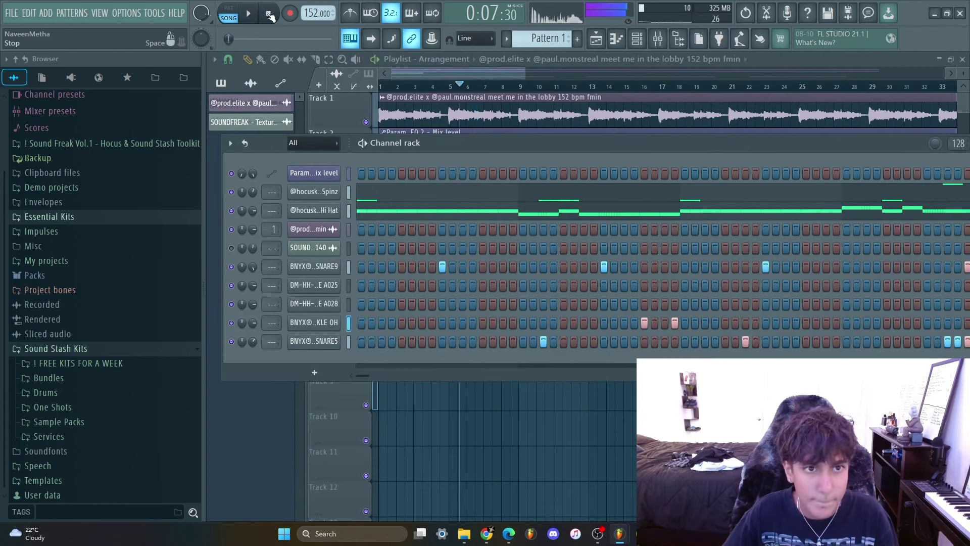
Add a quick fade-in of about 9% to the DM-HH-OPE A025 sample and place a hit on step 5.
{"action": "left_click", "coordinate": [309, 285]}
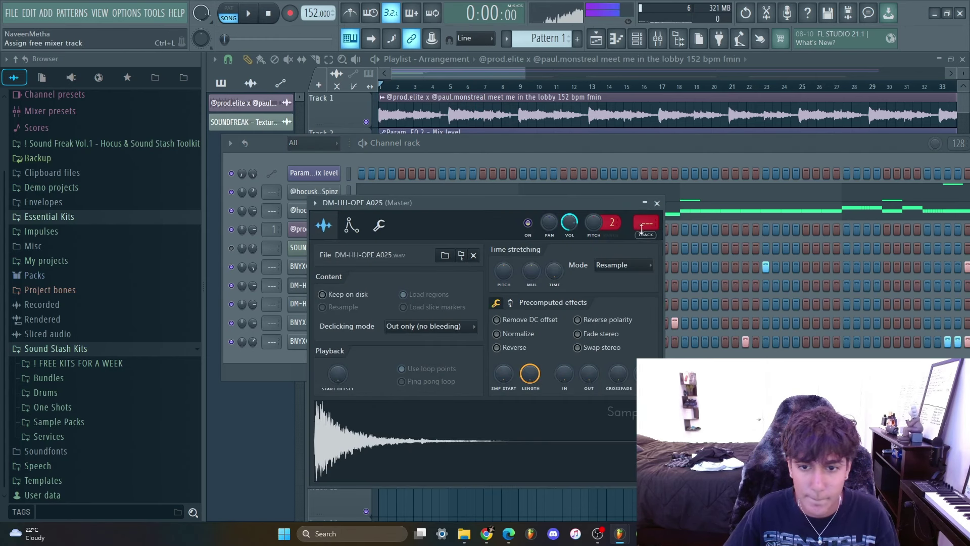
{"action": "key", "text": "space"}
{"action": "left_click", "coordinate": [657, 203]}
{"action": "key", "text": "space"}
{"action": "left_click", "coordinate": [311, 289]}
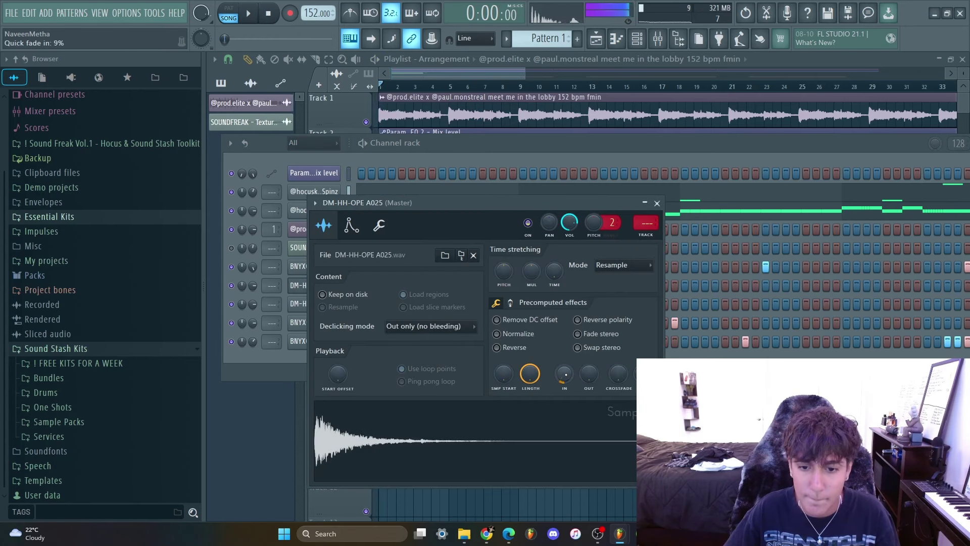
{"action": "left_click", "coordinate": [656, 202]}
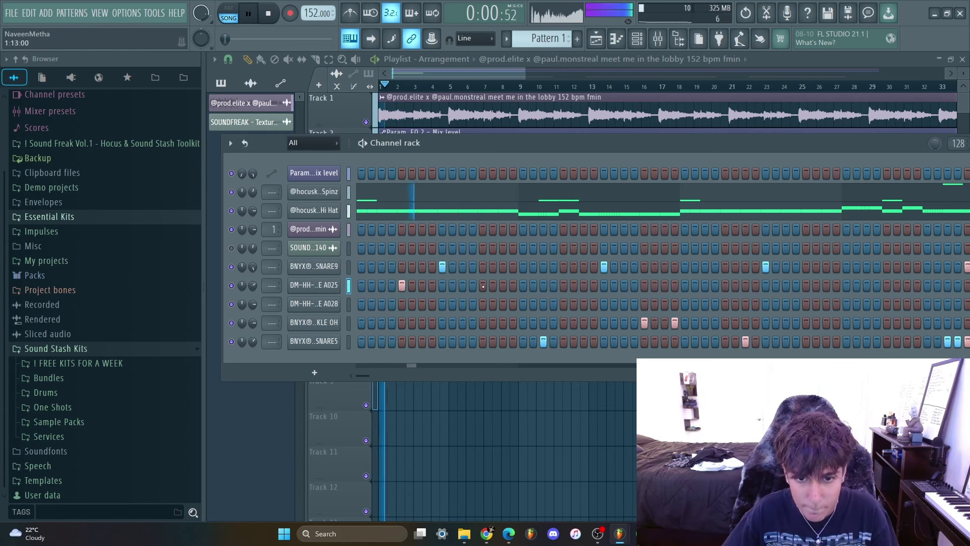
Set the DM-HH-OPE A025 channel to cut itself and place another hit on step 9.
{"action": "right_click", "coordinate": [321, 288]}
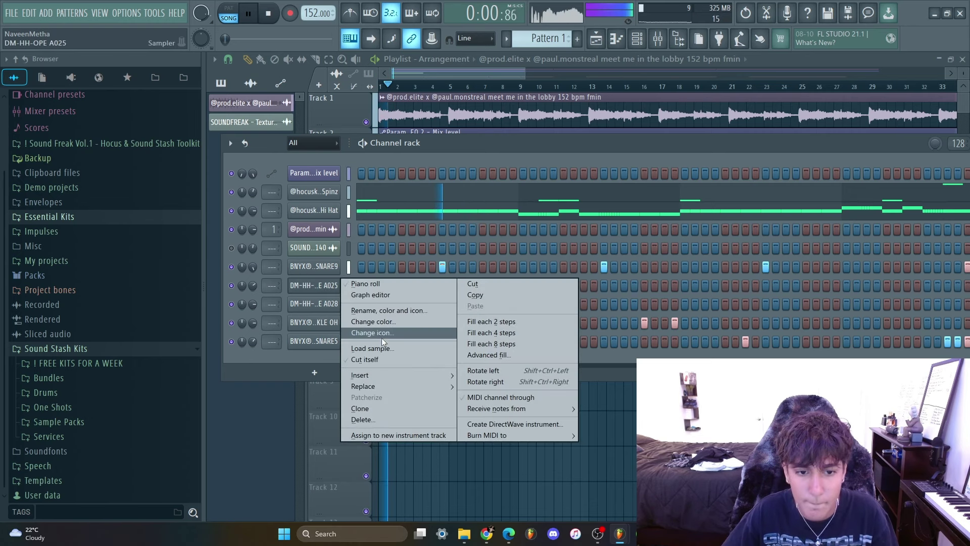
{"action": "left_click", "coordinate": [365, 359]}
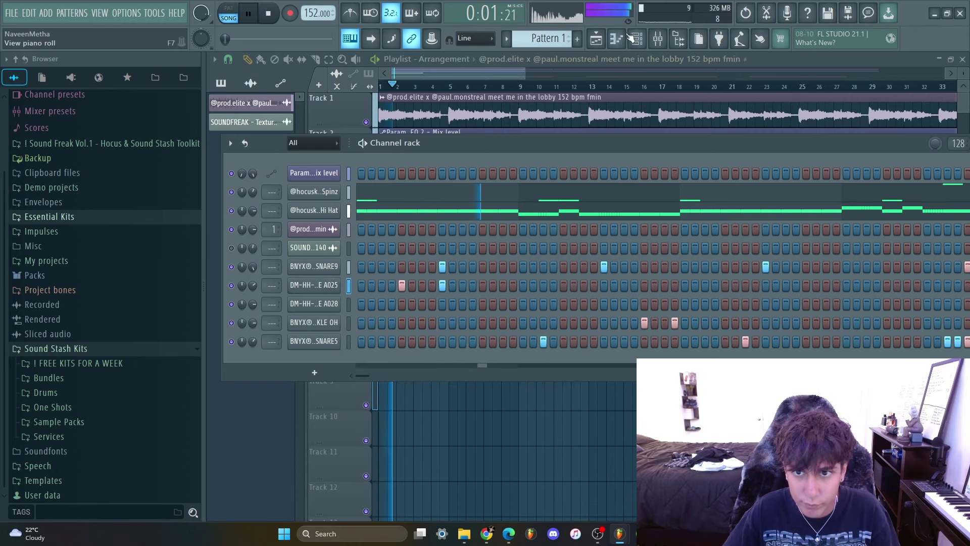
Reduce the second DM-HH-OPE A025 hit's velocity and duplicate bars 1–2 into bars 3–4 in its piano roll.
{"action": "left_click", "coordinate": [630, 37]}
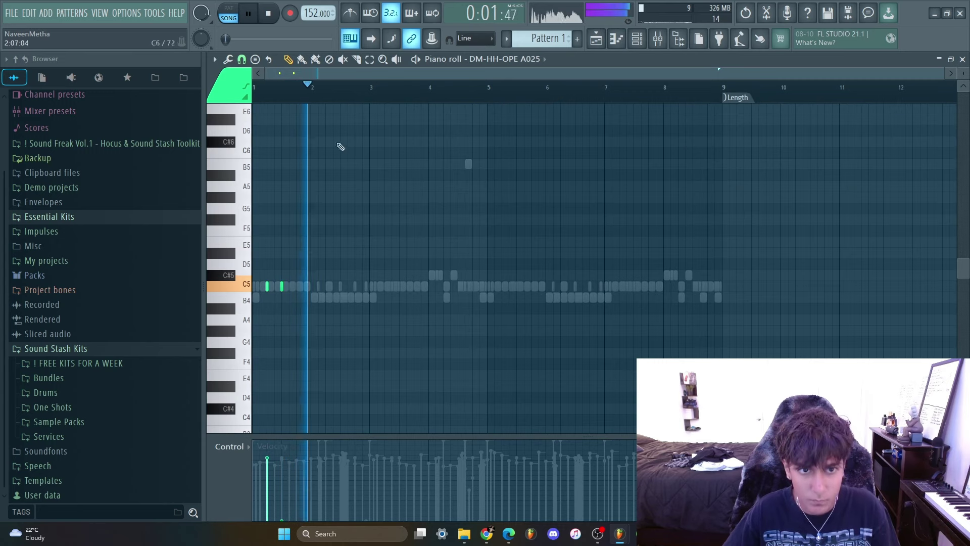
{"action": "left_click_drag", "start_coordinate": [369, 94], "coordinate": [487, 94]}
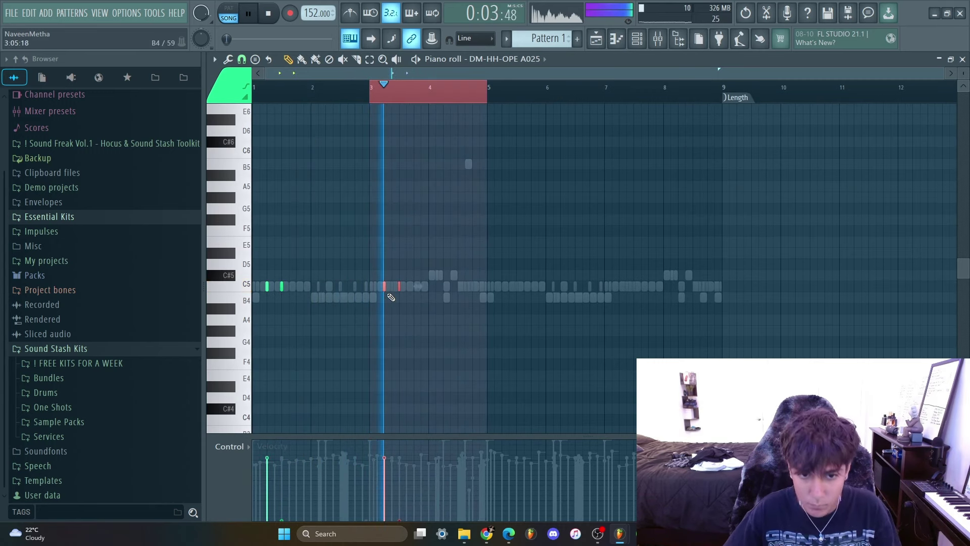
Transpose the first DM-HH-OPE A025 hit in bar 3 down to G#4 and play it back.
{"action": "left_click", "coordinate": [373, 93]}
{"action": "key", "text": "space"}
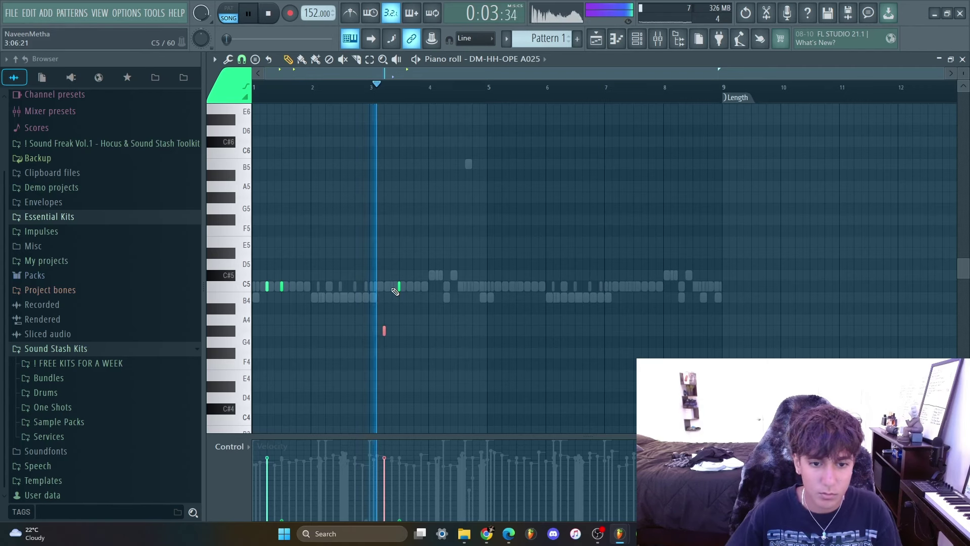
{"action": "left_click", "coordinate": [365, 96]}
Check the DM-HH-OPE A025 sampler settings from the channel rack.
{"action": "left_click", "coordinate": [636, 39]}
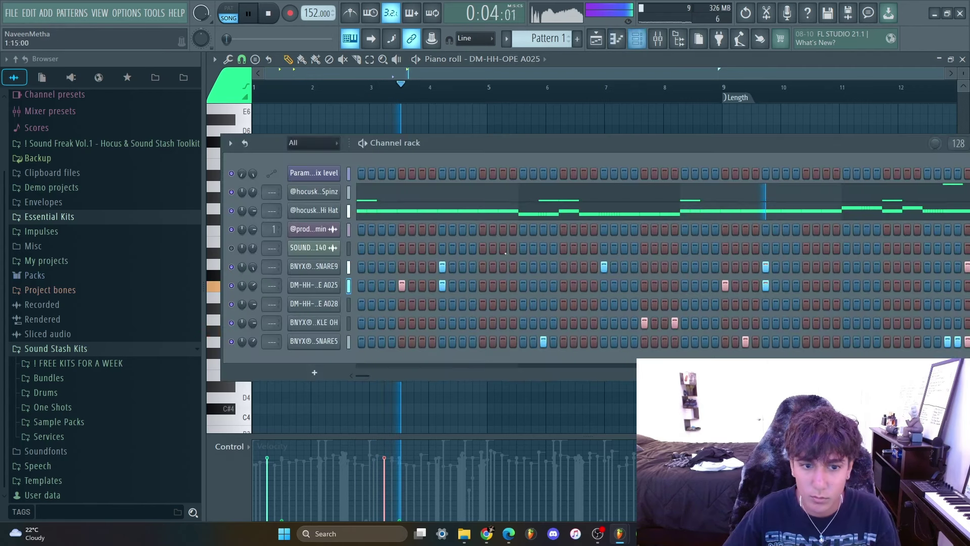
{"action": "key", "text": "space"}
{"action": "left_click", "coordinate": [314, 288]}
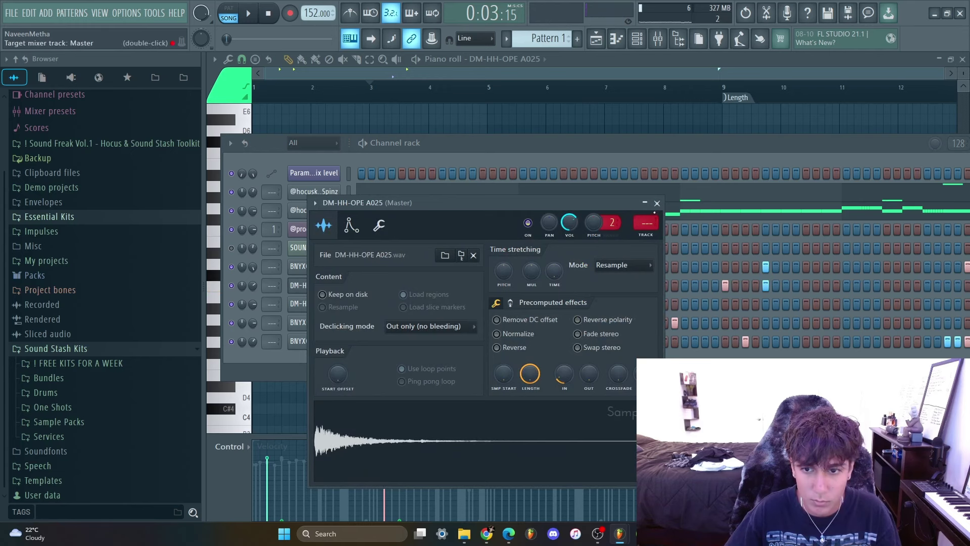
{"action": "left_click", "coordinate": [657, 203]}
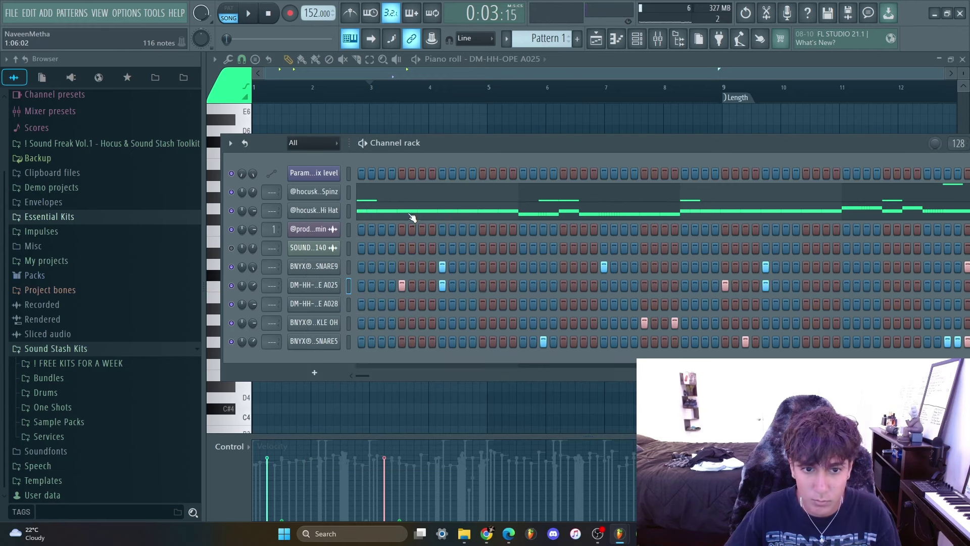
Lower the transposed DM-HH-OPE A025 hit in bar 3 three more semitones to F4 while the pattern plays.
{"action": "left_click", "coordinate": [615, 43]}
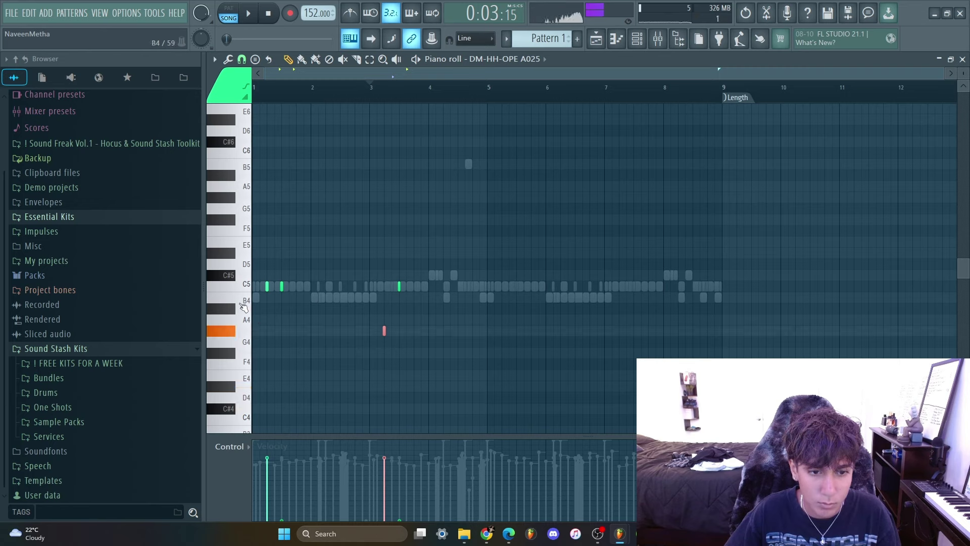
{"action": "key", "text": "space"}
{"action": "left_click", "coordinate": [272, 14]}
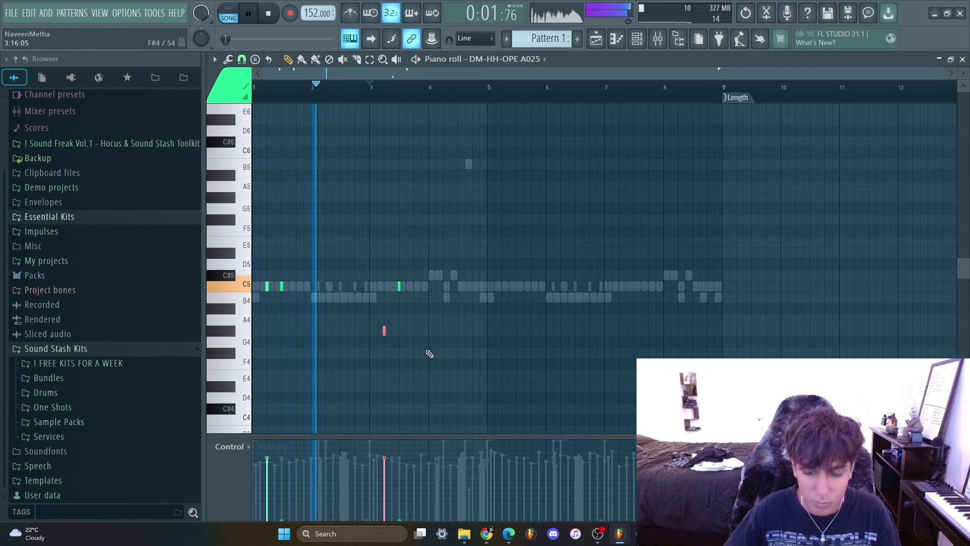
{"action": "key", "text": "shift+Down"}
{"action": "key", "text": "shift+Down"}
{"action": "key", "text": "shift+Down"}
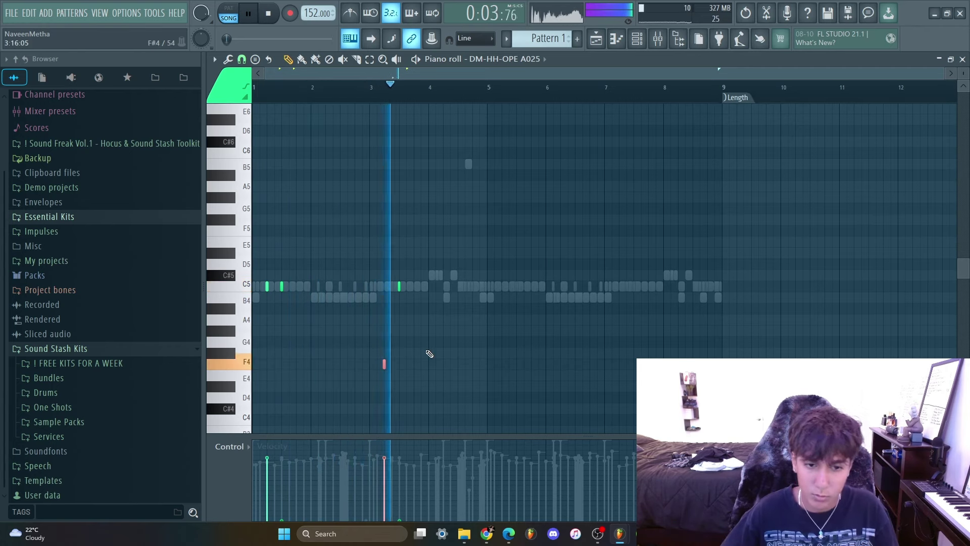
Duplicate the first four bars of DM-HH-OPE A025 hits into bars 5–8 and nudge the copies right to match the original timing.
{"action": "left_click_drag", "start_coordinate": [488, 96], "coordinate": [260, 96]}
{"action": "key", "text": "ctrl+b"}
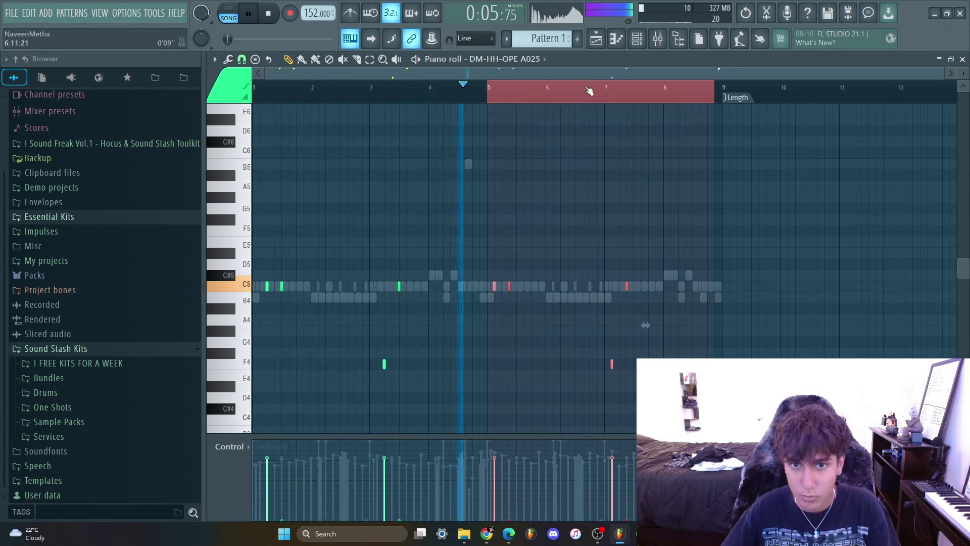
{"action": "key", "text": "shift+Right"}
{"action": "key", "text": "shift+Right"}
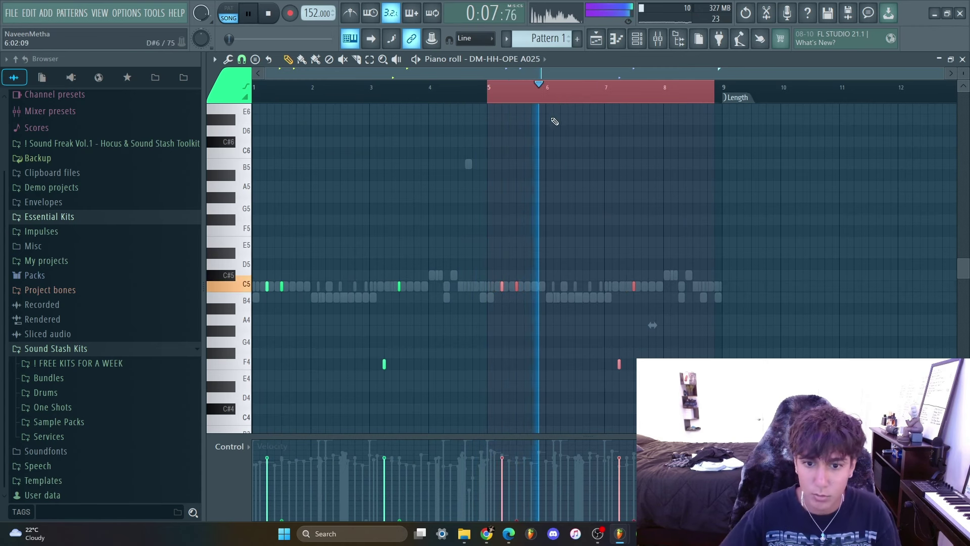
{"action": "key", "text": "space"}
{"action": "left_click", "coordinate": [541, 99]}
{"action": "left_click", "coordinate": [962, 60]}
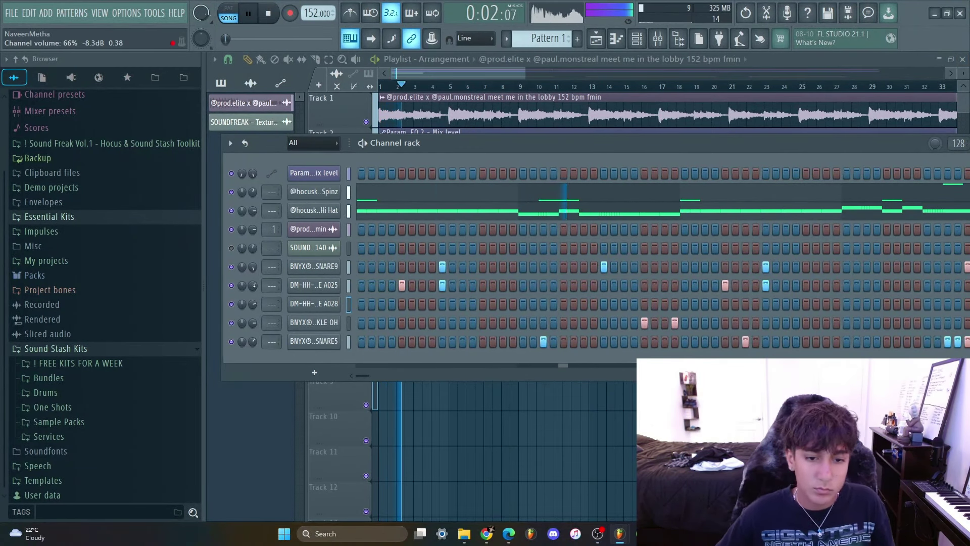
Add a slight quick fade-in to the DM-HH-OPE A028 sample and place hits on steps 1, 17, 33 and 49.
{"action": "left_click", "coordinate": [314, 303]}
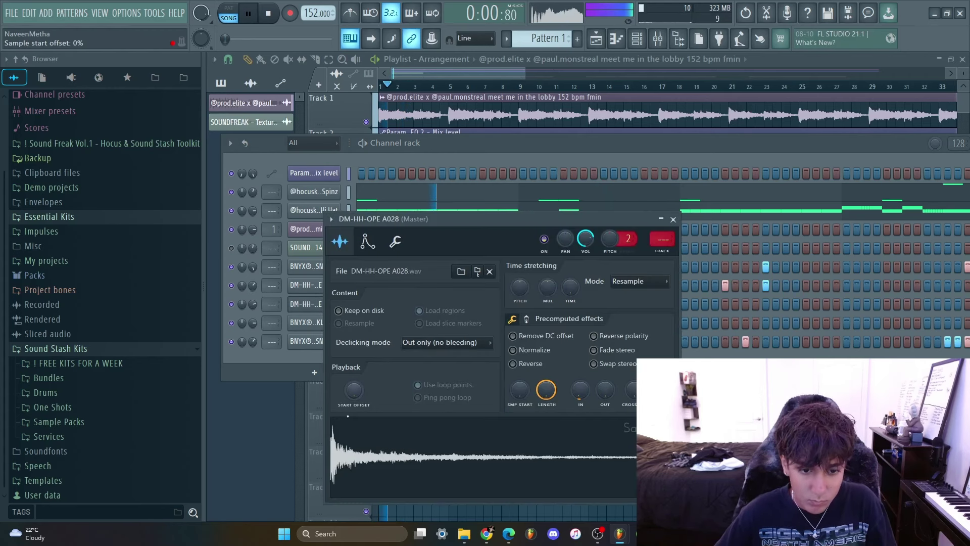
{"action": "left_click", "coordinate": [673, 219]}
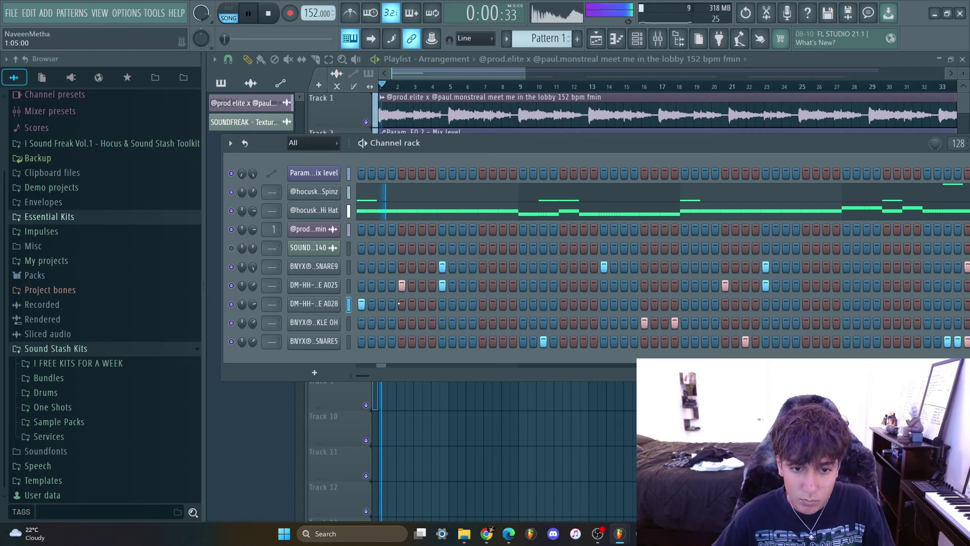
{"action": "left_click", "coordinate": [483, 303]}
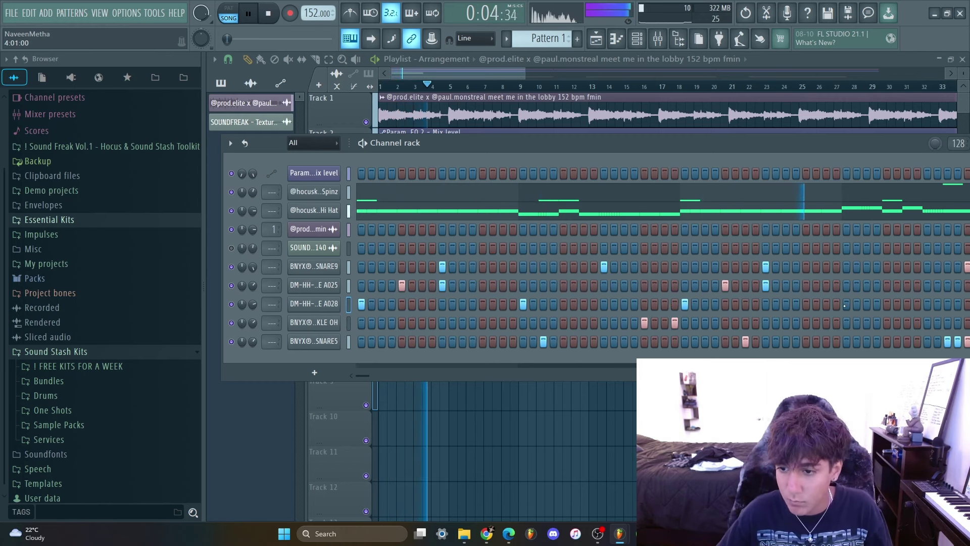
Duplicate bars 1–4 of the DM-HH-OPE A028 hits into bars 5–8 in the piano roll and clear the selection.
{"action": "left_click", "coordinate": [618, 42]}
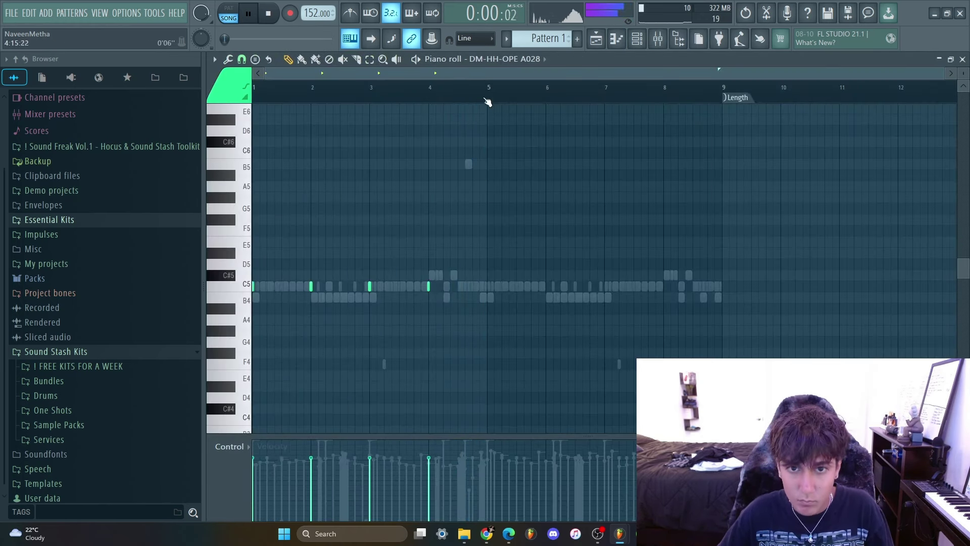
{"action": "left_click_drag", "start_coordinate": [487, 98], "coordinate": [252, 97]}
{"action": "key", "text": "ctrl+b"}
{"action": "left_click", "coordinate": [500, 89]}
{"action": "key", "text": "ctrl+d"}
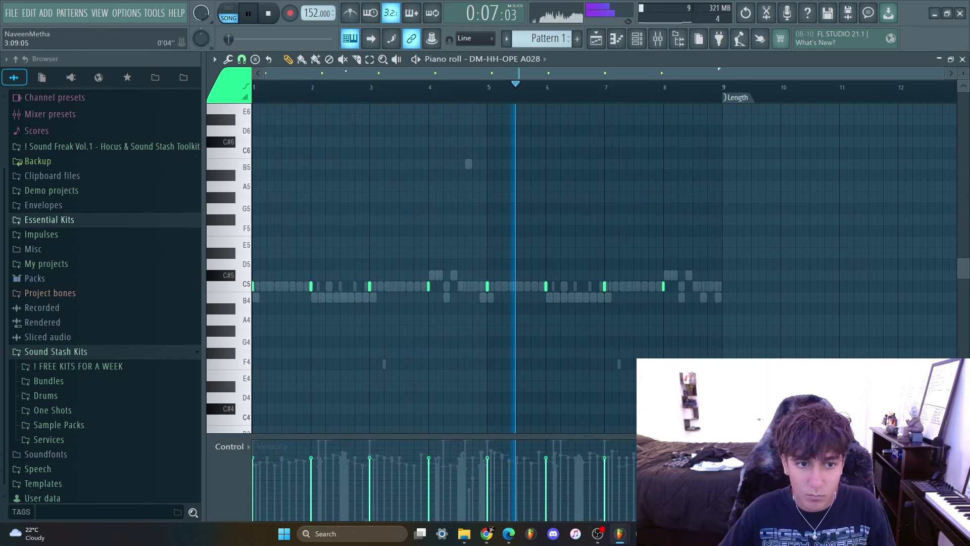
Lower the velocity of all DM-HH-OPE A028 hits together and listen to the pattern.
{"action": "key", "text": "space"}
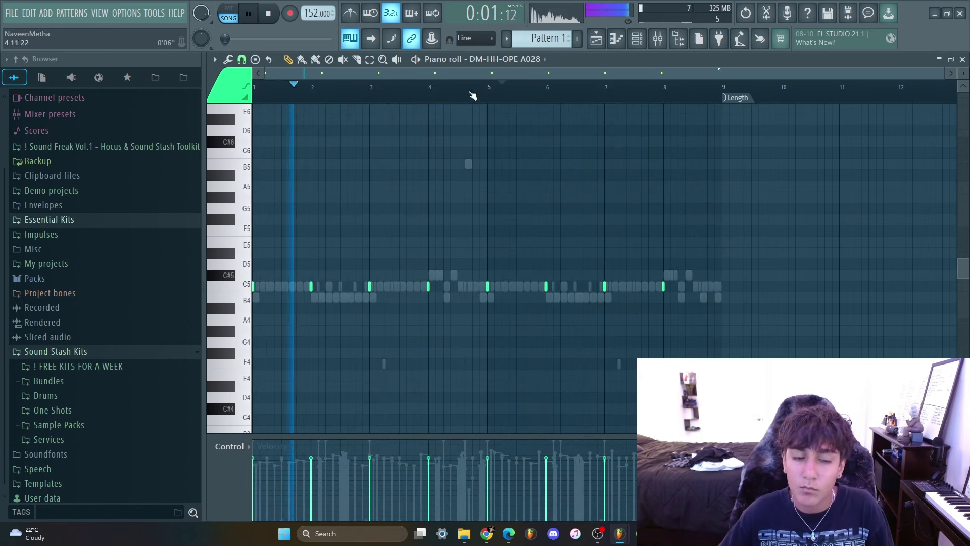
{"action": "key", "text": "ctrl+a"}
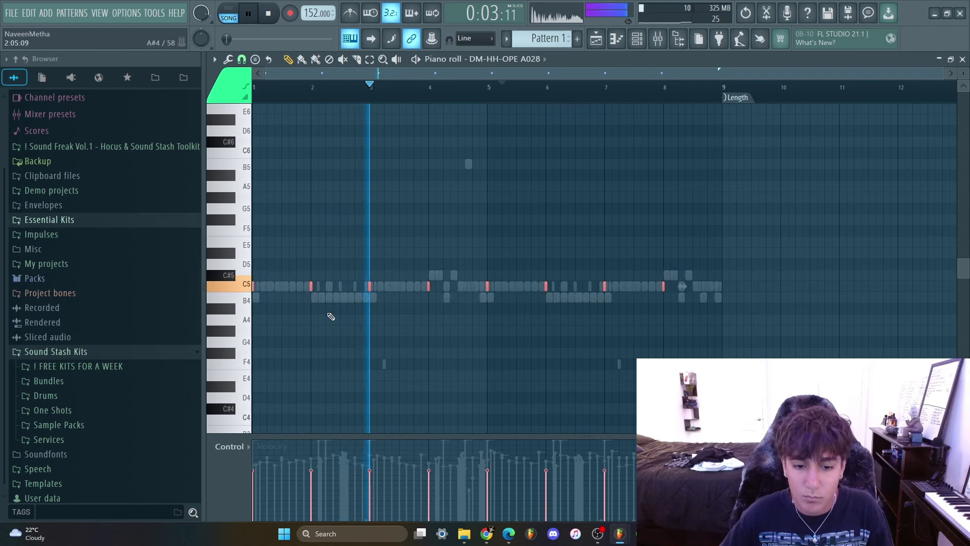
{"action": "scroll", "coordinate": [331, 316], "scroll_direction": "down", "scroll_amount": 3}
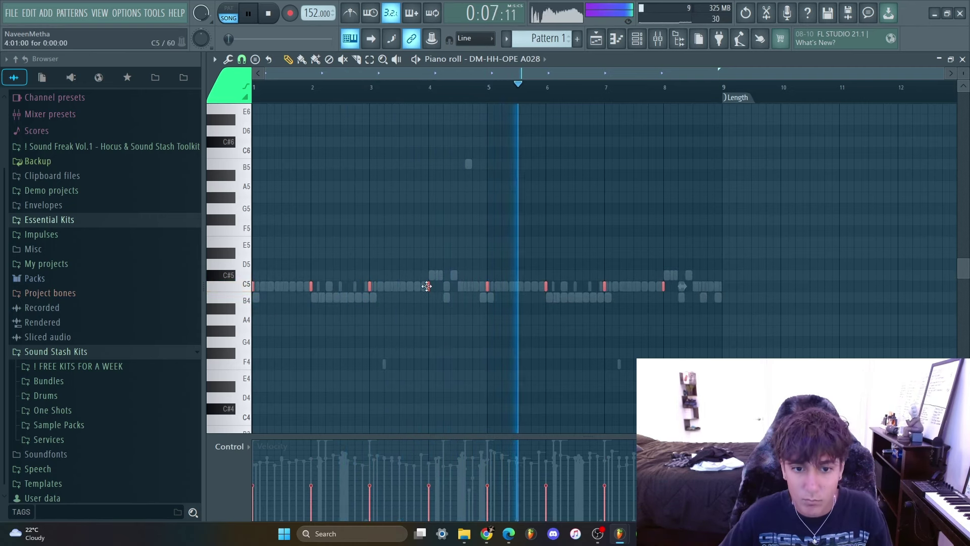
{"action": "key", "text": "space"}
{"action": "left_click", "coordinate": [490, 99]}
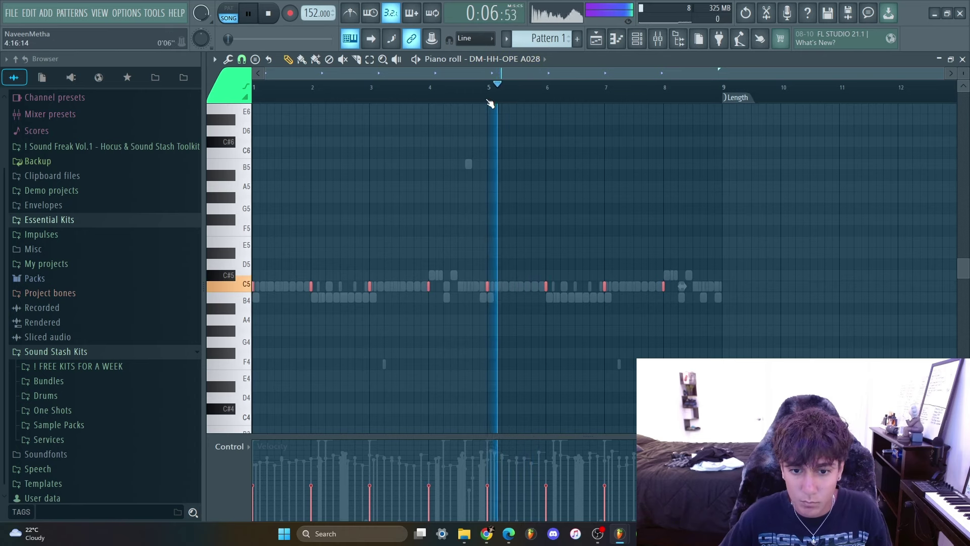
Switch the piano roll to DM-HH-OPE A025 and slightly lower the velocity of all its hits.
{"action": "left_click", "coordinate": [528, 59]}
{"action": "left_click", "coordinate": [542, 172]}
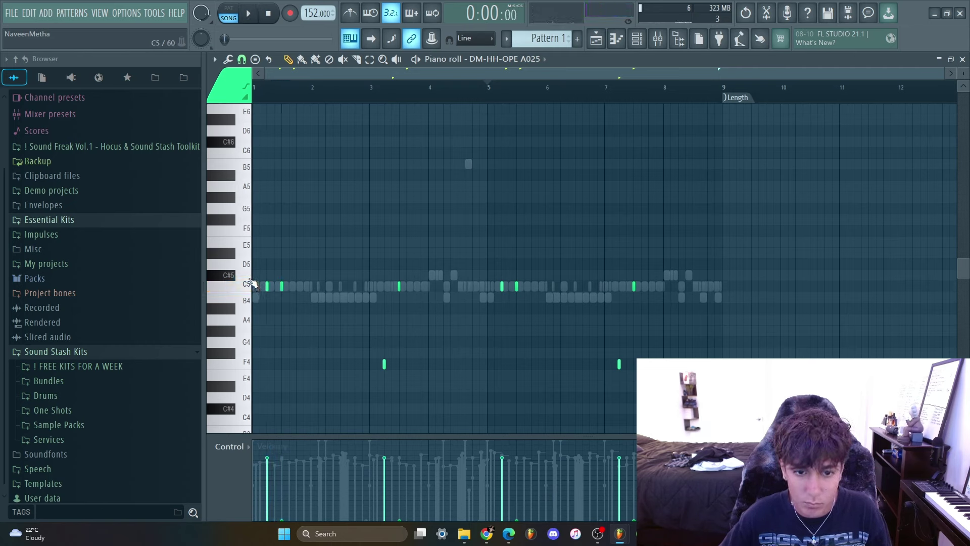
{"action": "left_click_drag", "start_coordinate": [251, 283], "coordinate": [297, 371]}
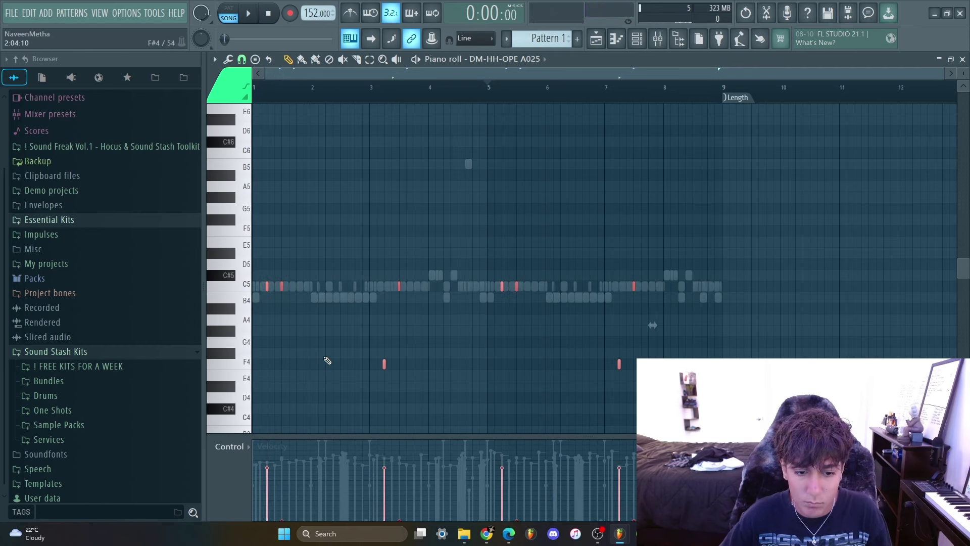
Shift all DM-HH-OPE A025 hits one bar later and play the pattern.
{"action": "key", "text": "space"}
{"action": "left_click", "coordinate": [267, 243]}
{"action": "right_click", "coordinate": [267, 243]}
{"action": "key", "text": "space"}
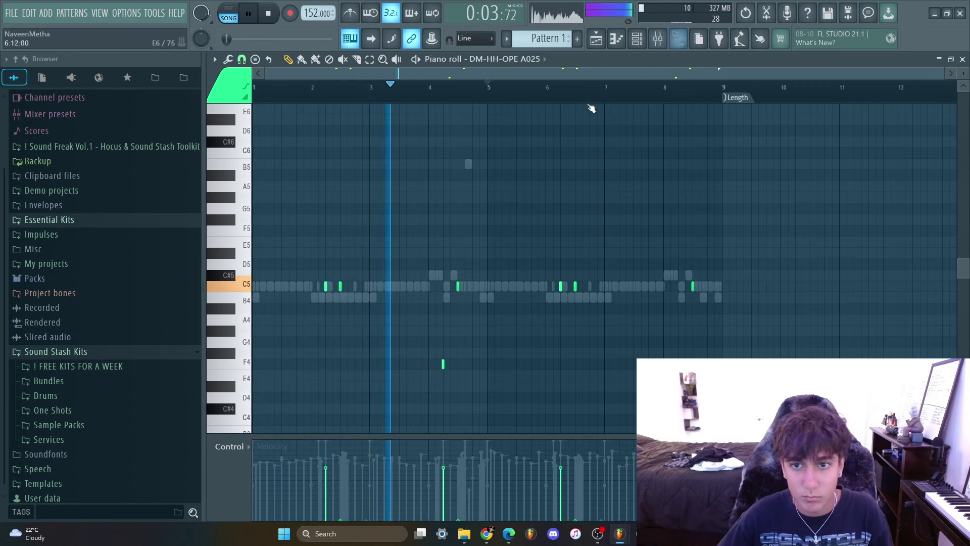
Move all DM-HH-OPE A025 hits half a bar earlier and play the pattern.
{"action": "key", "text": "space"}
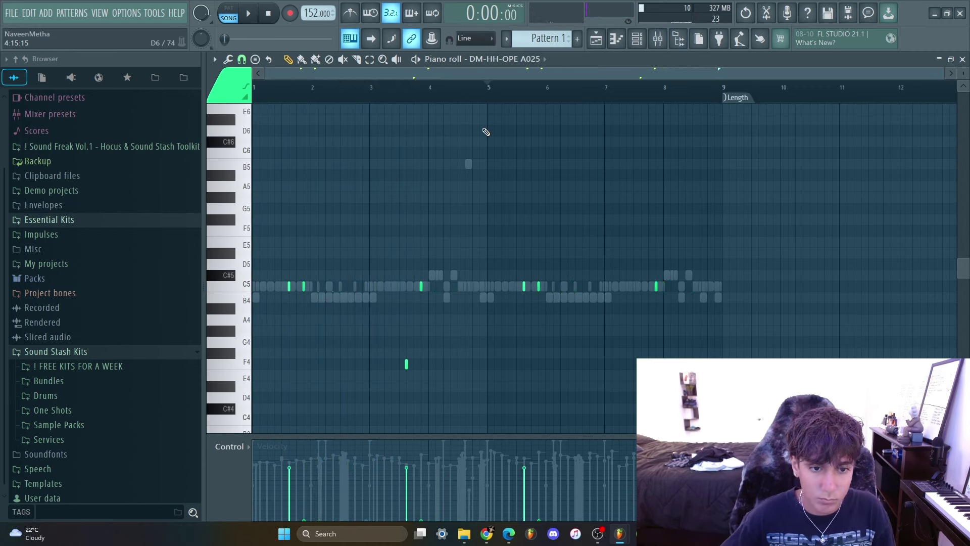
{"action": "key", "text": "space"}
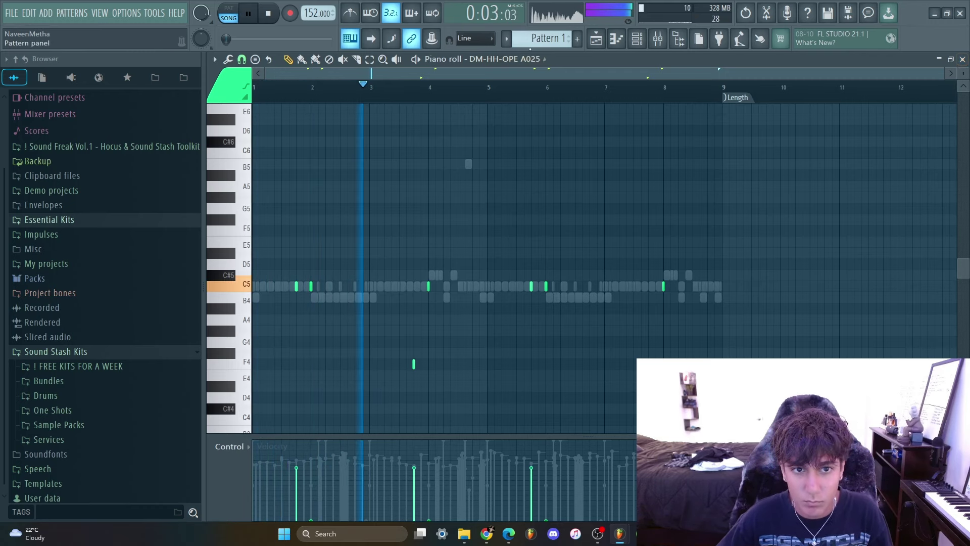
Delete the DM-HH-OPE A028 hits at the start of bars 2, 4, 6 and 8, and close the piano roll.
{"action": "left_click", "coordinate": [530, 59]}
{"action": "left_click", "coordinate": [551, 178]}
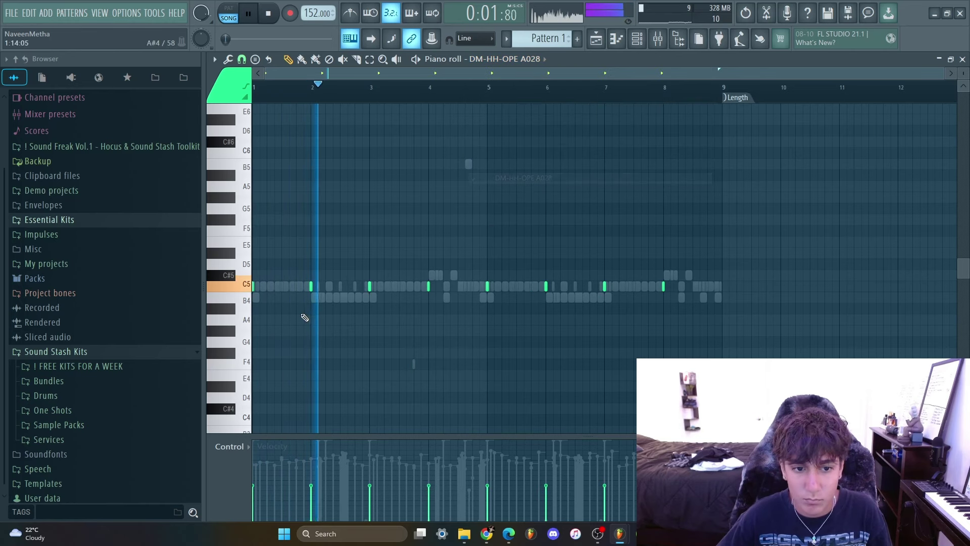
{"action": "right_click", "coordinate": [429, 286]}
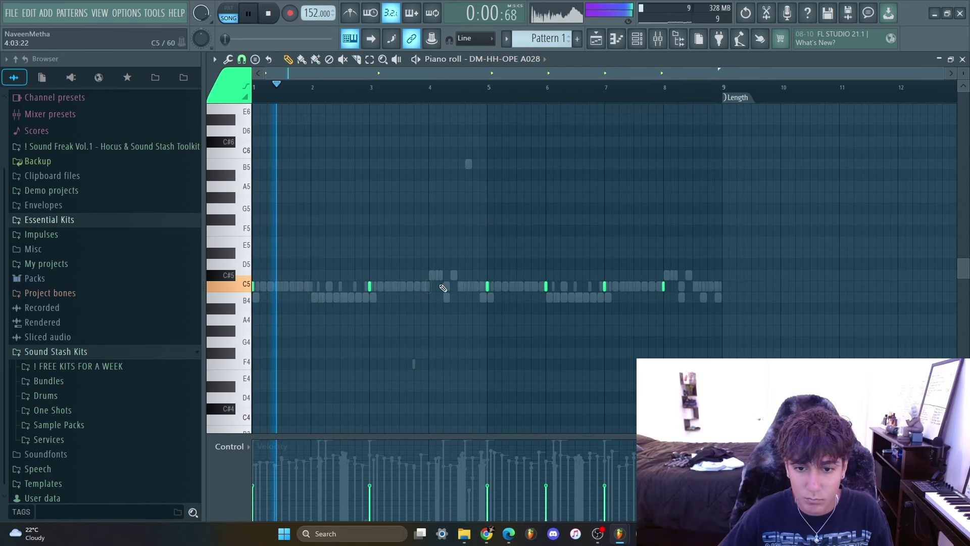
{"action": "right_click", "coordinate": [546, 286]}
{"action": "right_click", "coordinate": [663, 286]}
{"action": "left_click", "coordinate": [962, 59]}
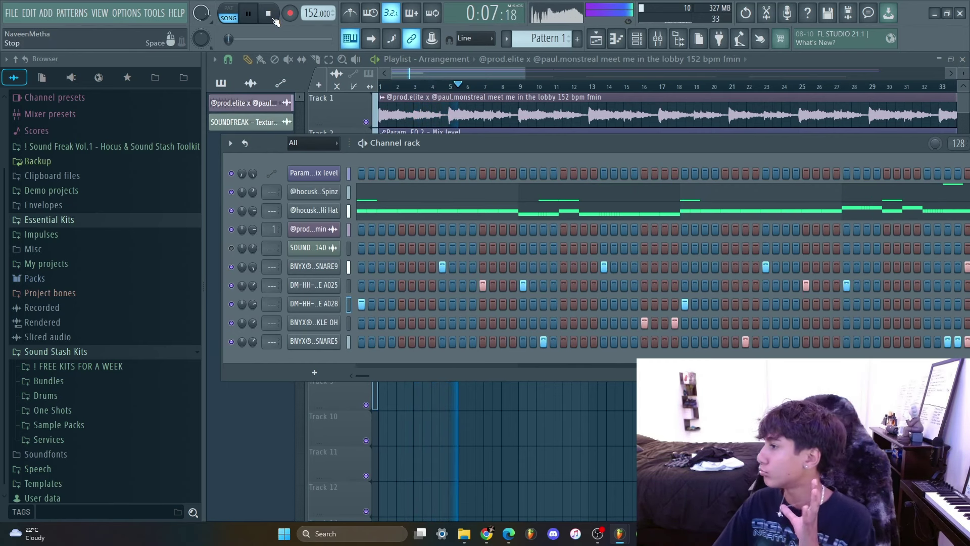
Filter the channel rack to Unsorted and route its drum channels to separate mixer tracks, starting at insert 2.
{"action": "left_click", "coordinate": [313, 143]}
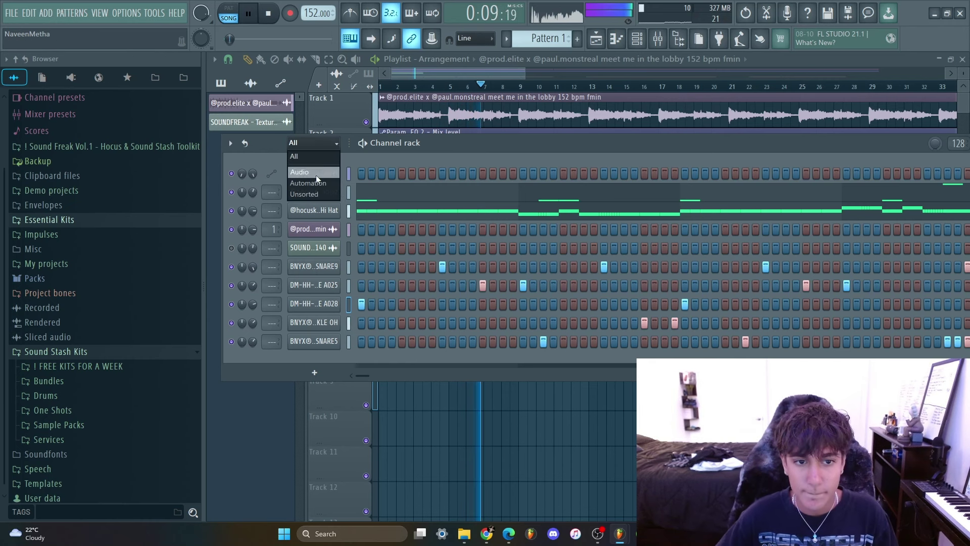
{"action": "left_click", "coordinate": [317, 175]}
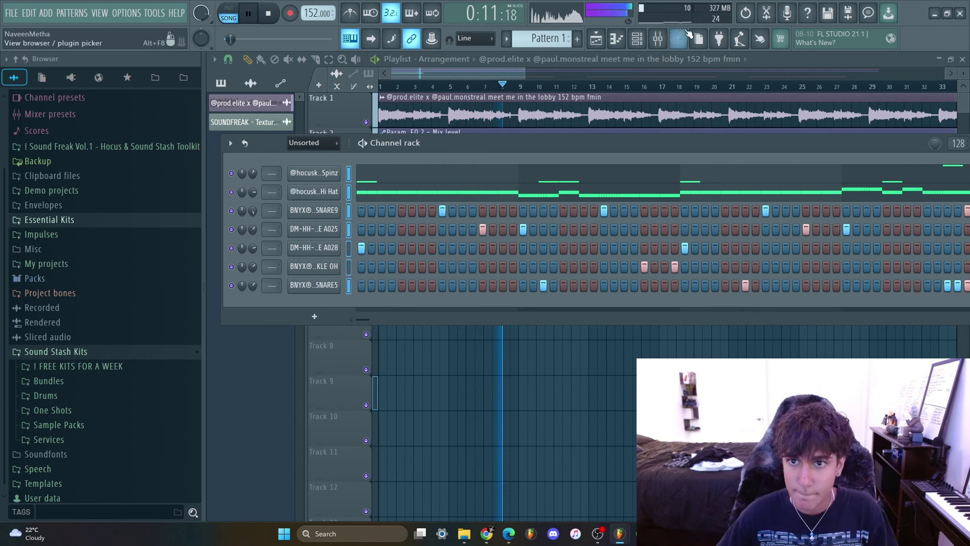
{"action": "left_click", "coordinate": [657, 39]}
{"action": "left_click", "coordinate": [316, 191]}
{"action": "key", "text": "ctrl+shift+l"}
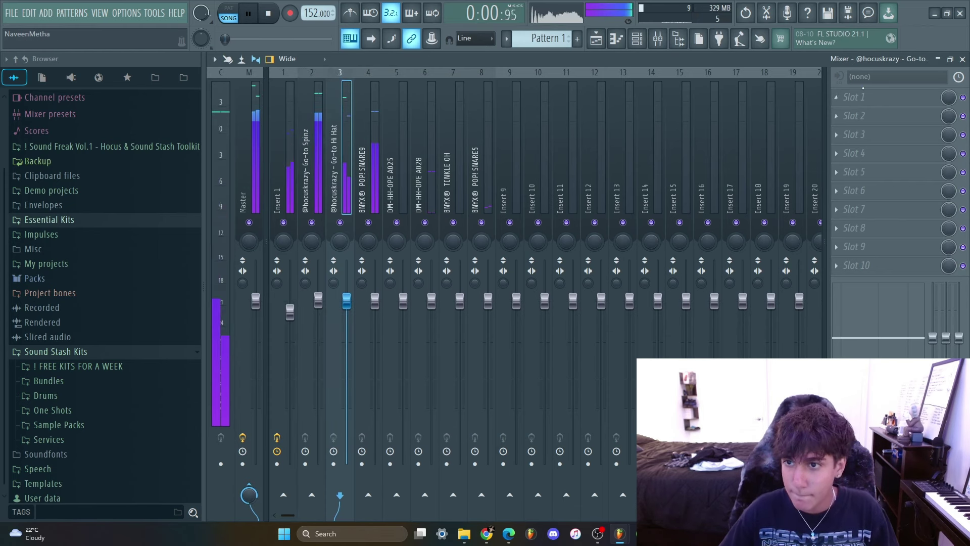
Add Fruity Reeverb 2 to the first effect slot of the Go-to Hi Hat mixer track and slightly lower its wet level.
{"action": "left_click", "coordinate": [859, 96]}
{"action": "left_click", "coordinate": [551, 154]}
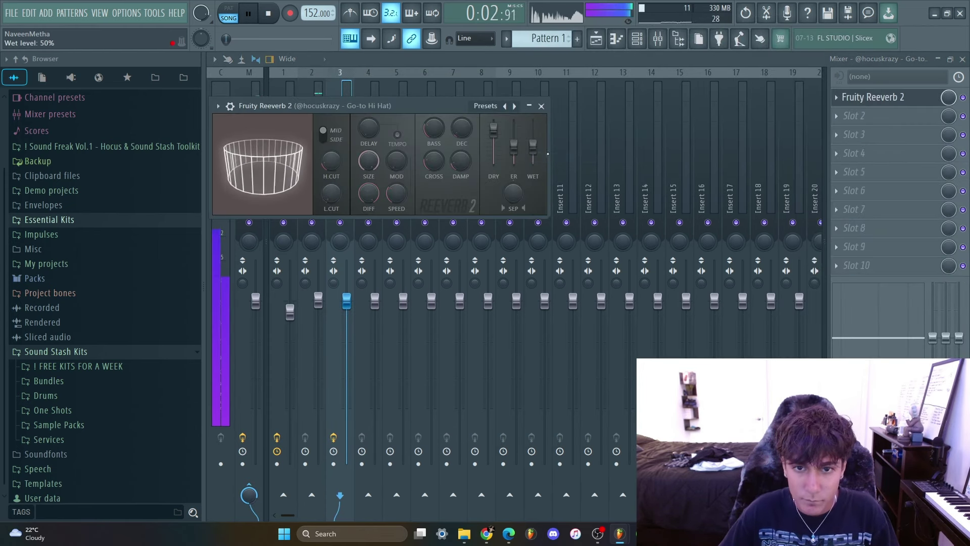
{"action": "left_click_drag", "start_coordinate": [532, 146], "coordinate": [532, 148]}
{"action": "left_click", "coordinate": [542, 106]}
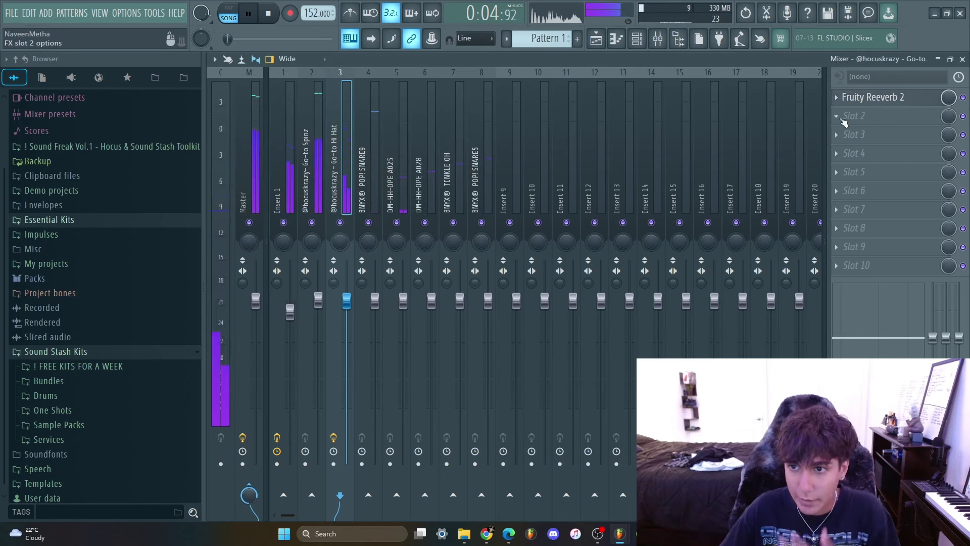
Add Effectrix to the hi-hat track's second effect slot, place an X-Loop block on steps 29–32 and play the pattern with the effect open.
{"action": "left_click", "coordinate": [854, 116]}
{"action": "left_click", "coordinate": [565, 386]}
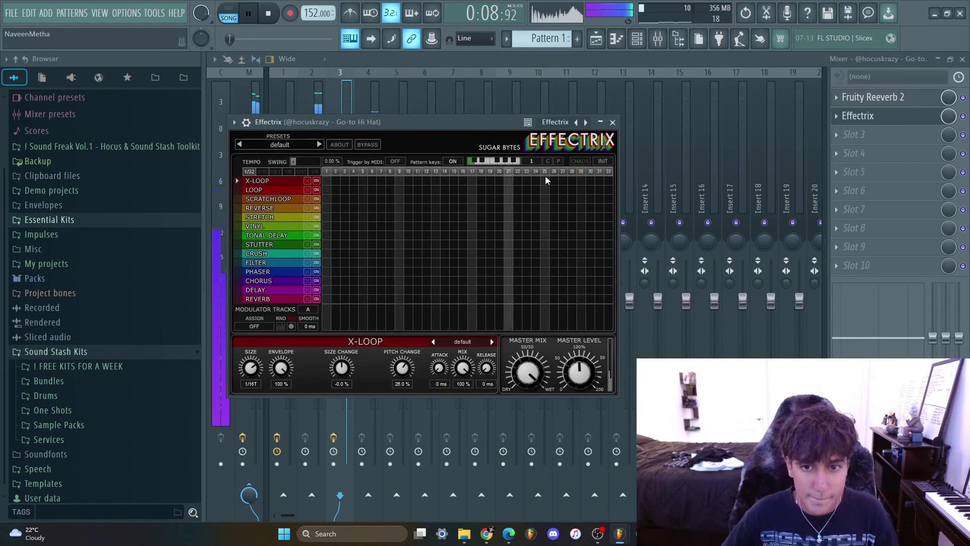
{"action": "key", "text": "space"}
{"action": "left_click", "coordinate": [612, 122]}
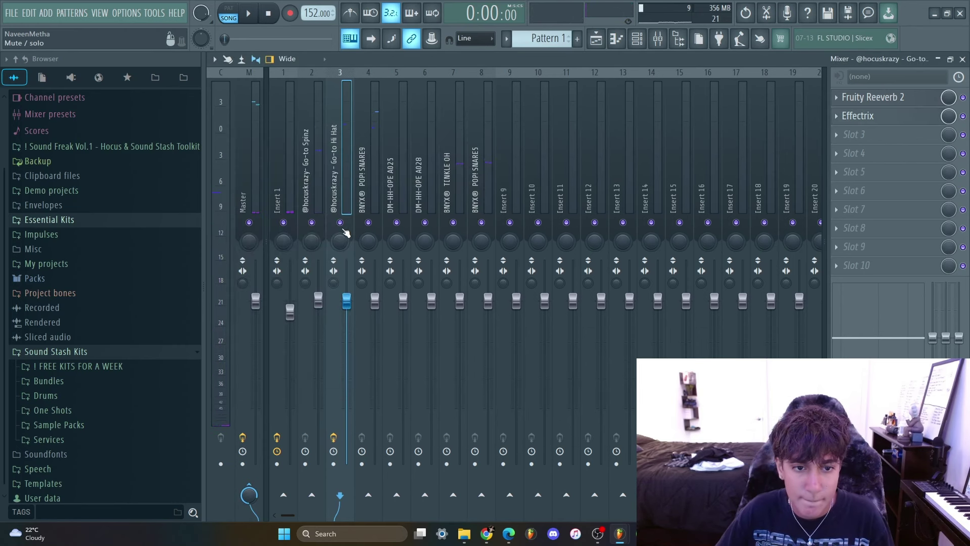
{"action": "key", "text": "space"}
{"action": "left_click", "coordinate": [877, 120]}
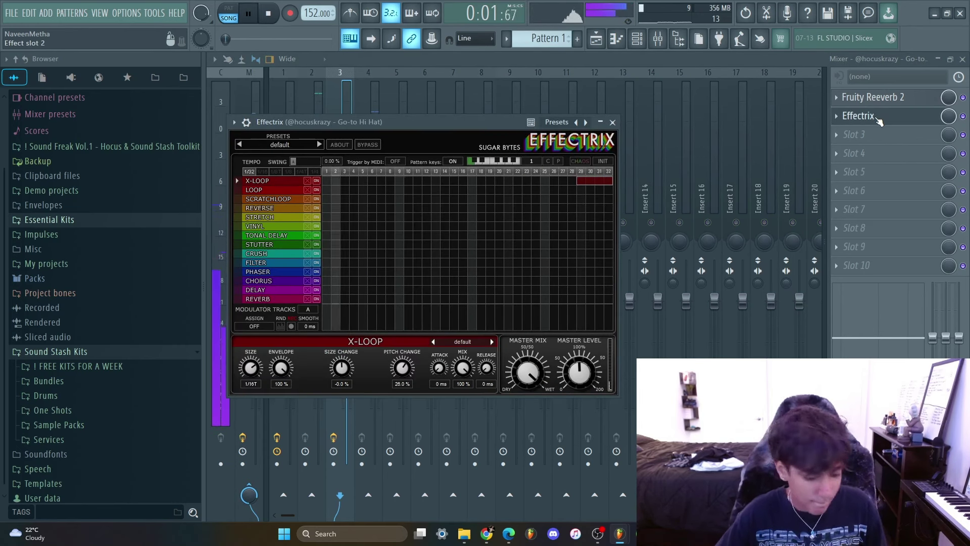